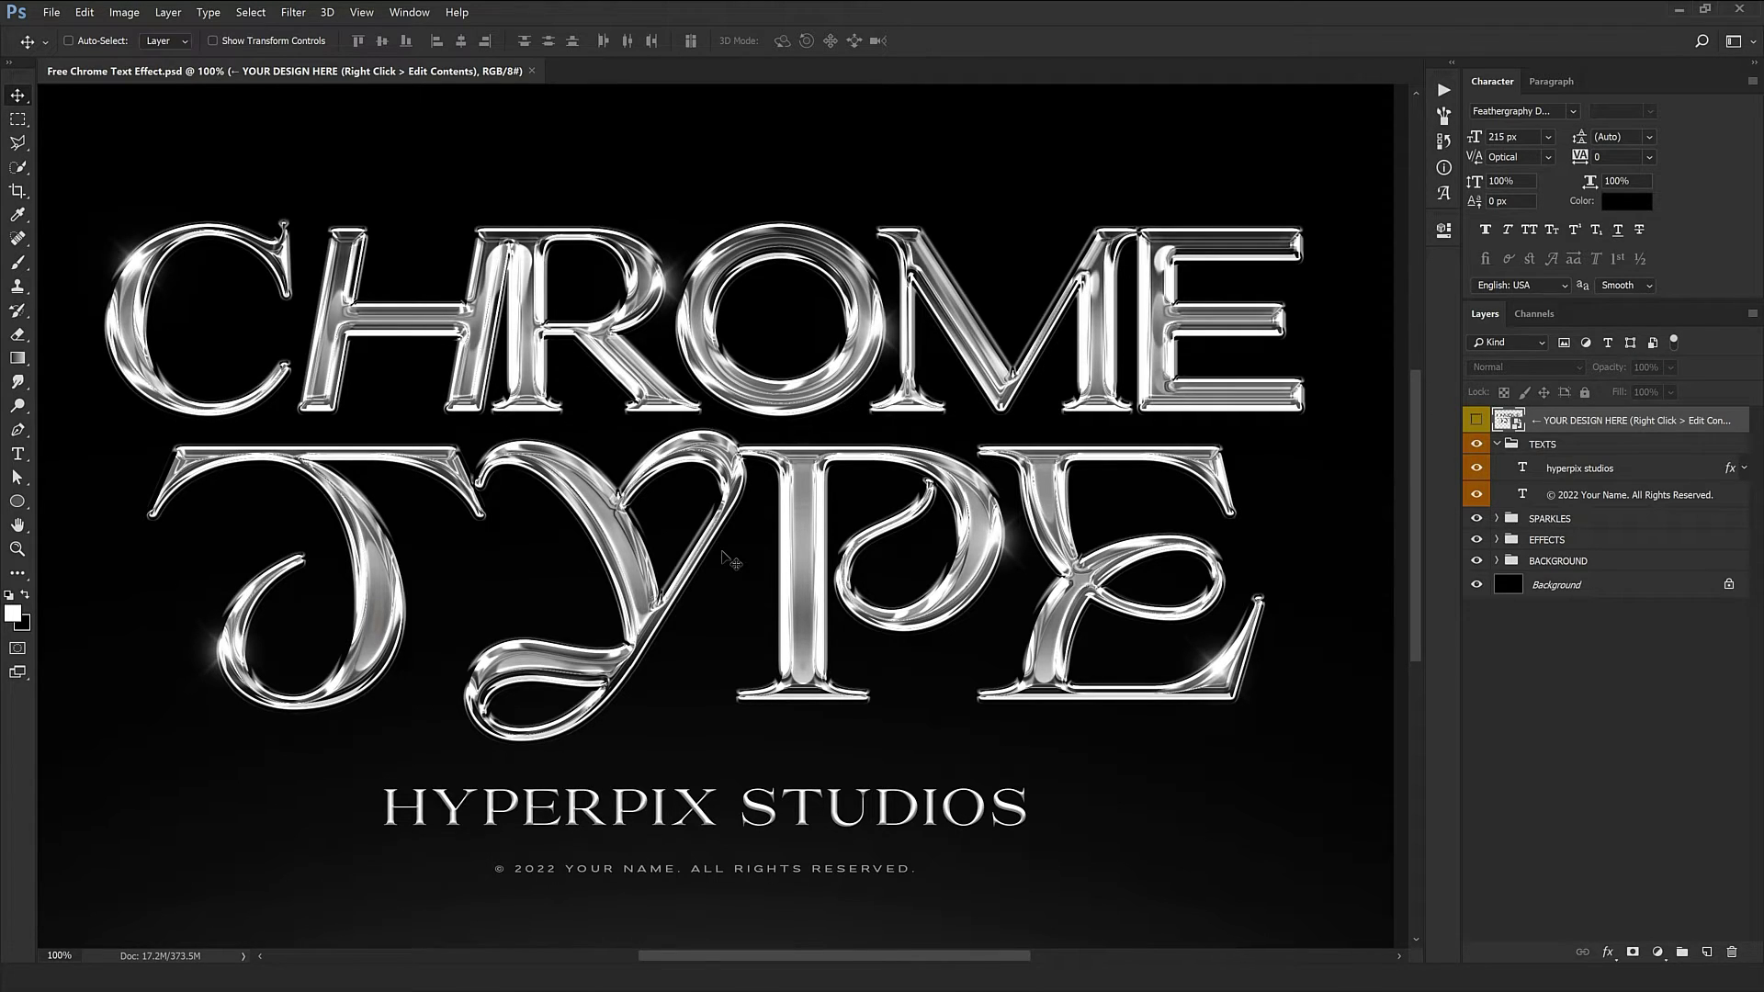
Open the contents of the YOUR DESIGN HERE smart object and check its cHrOmE and TYPE text layers
scroll(730, 560, down, 1)
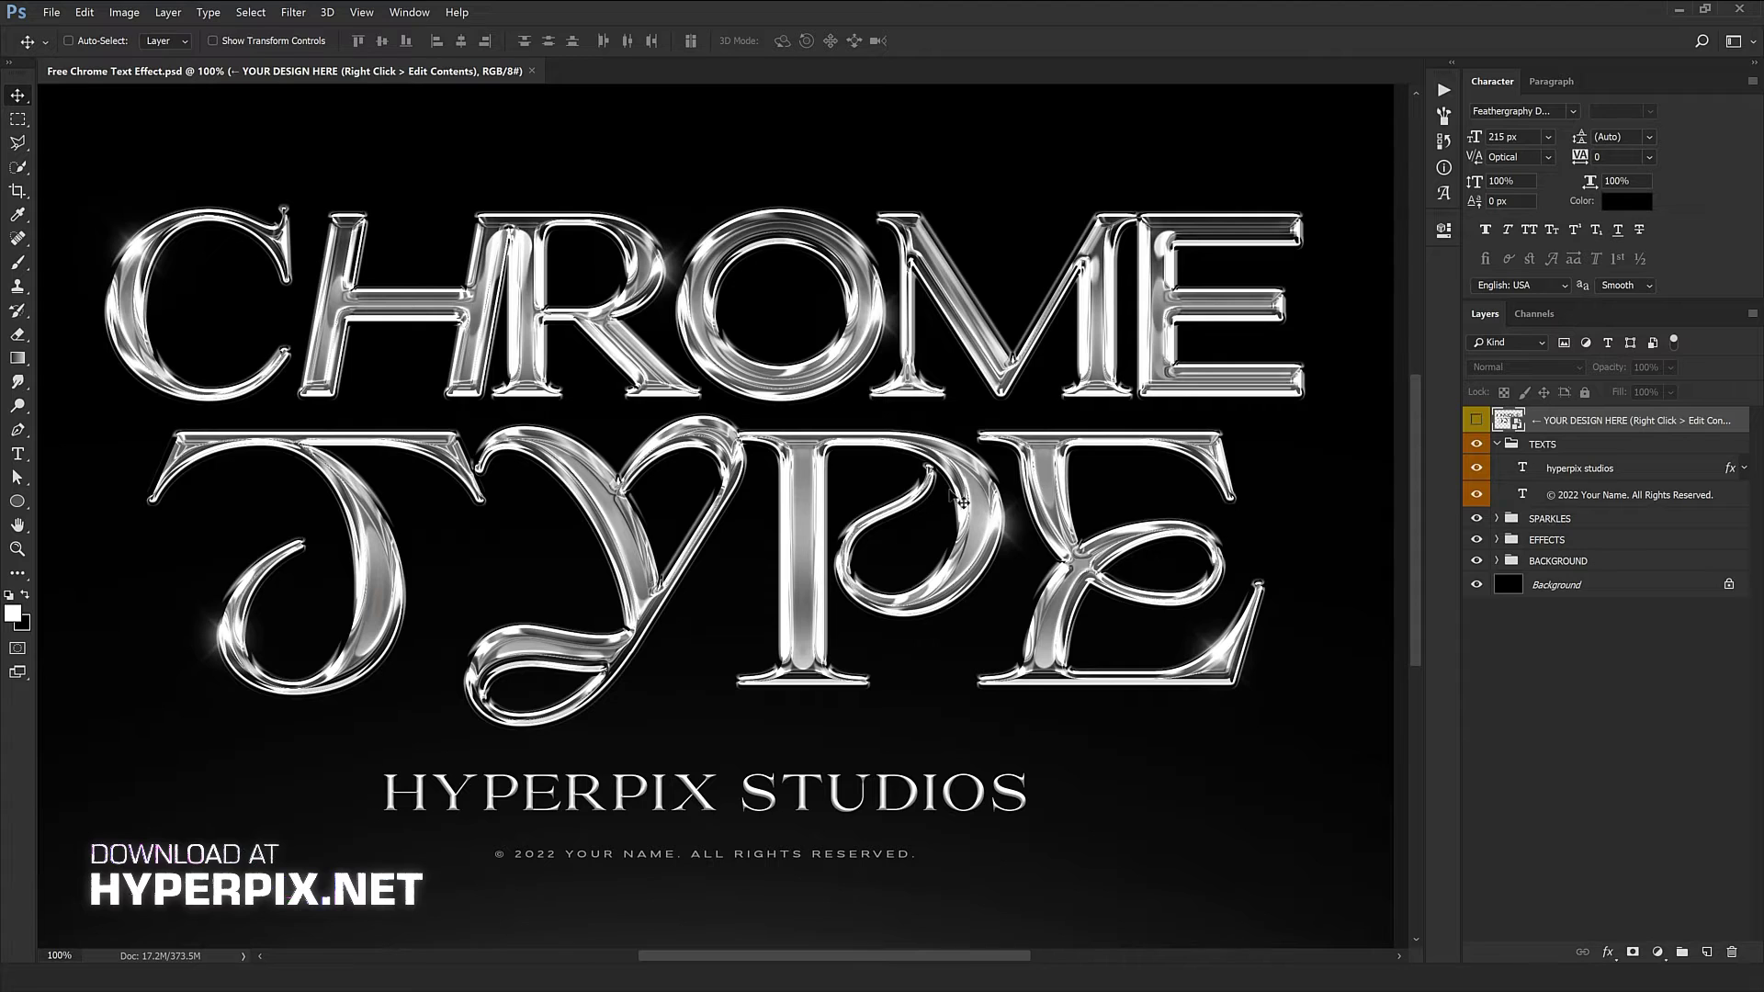
right_click(1629, 418)
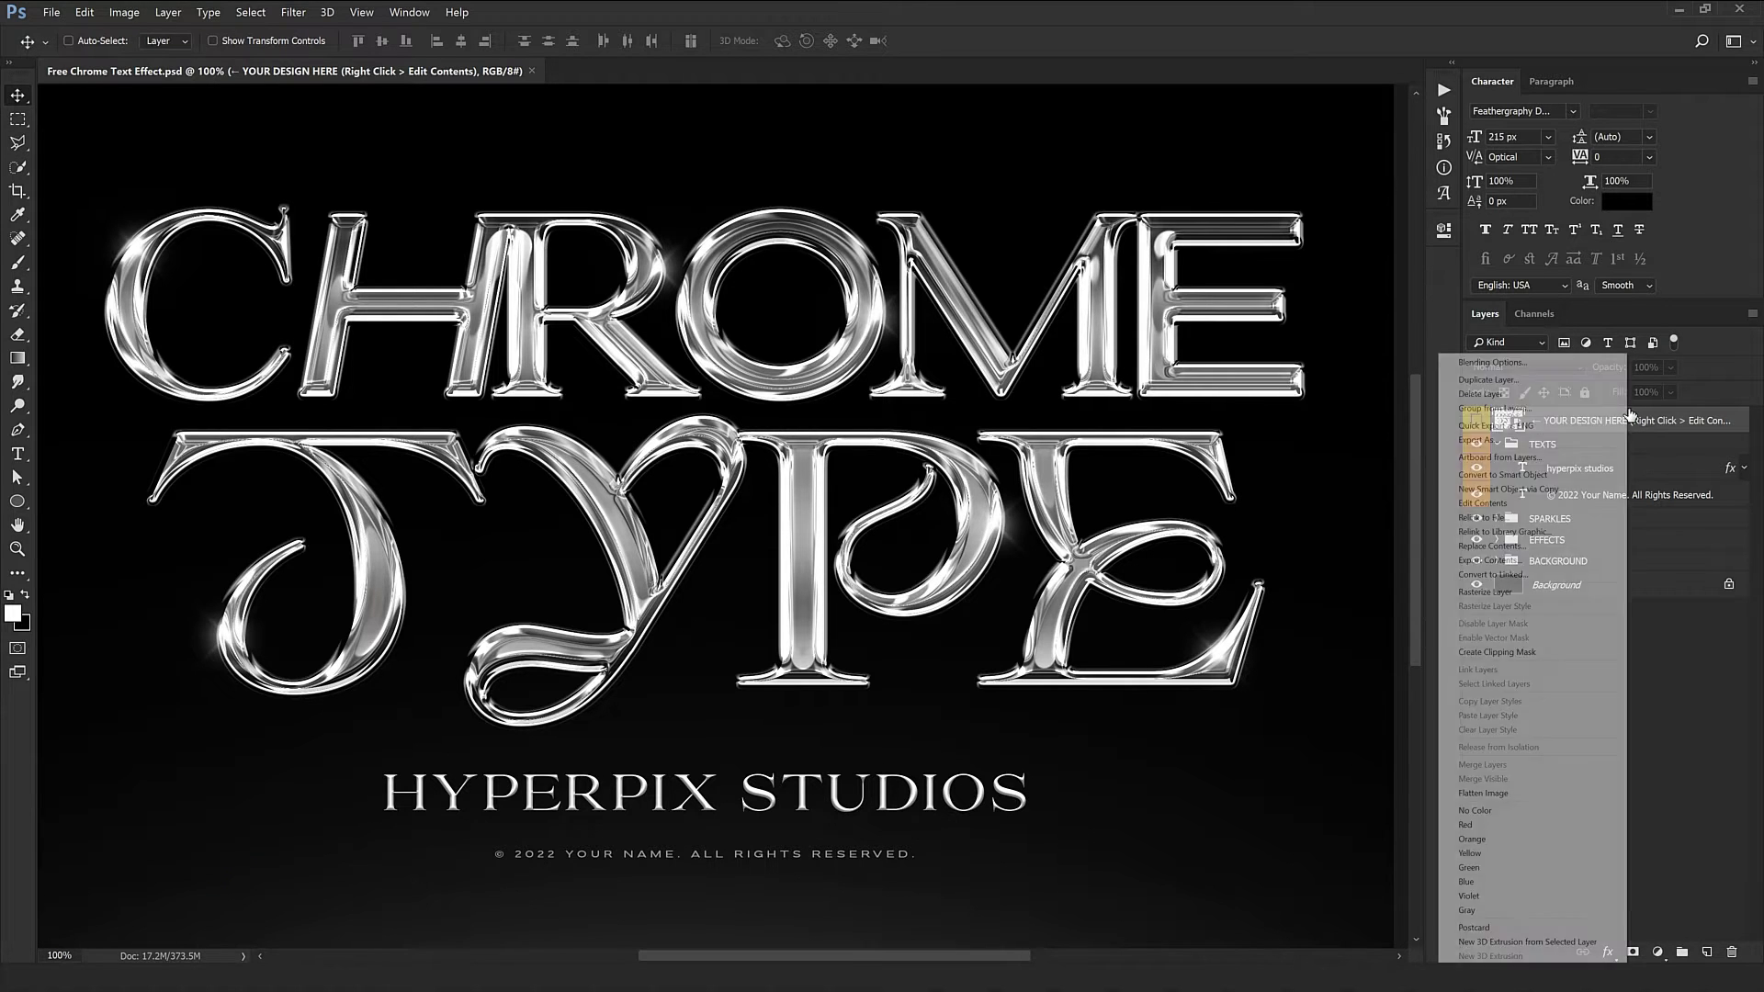
click(1484, 505)
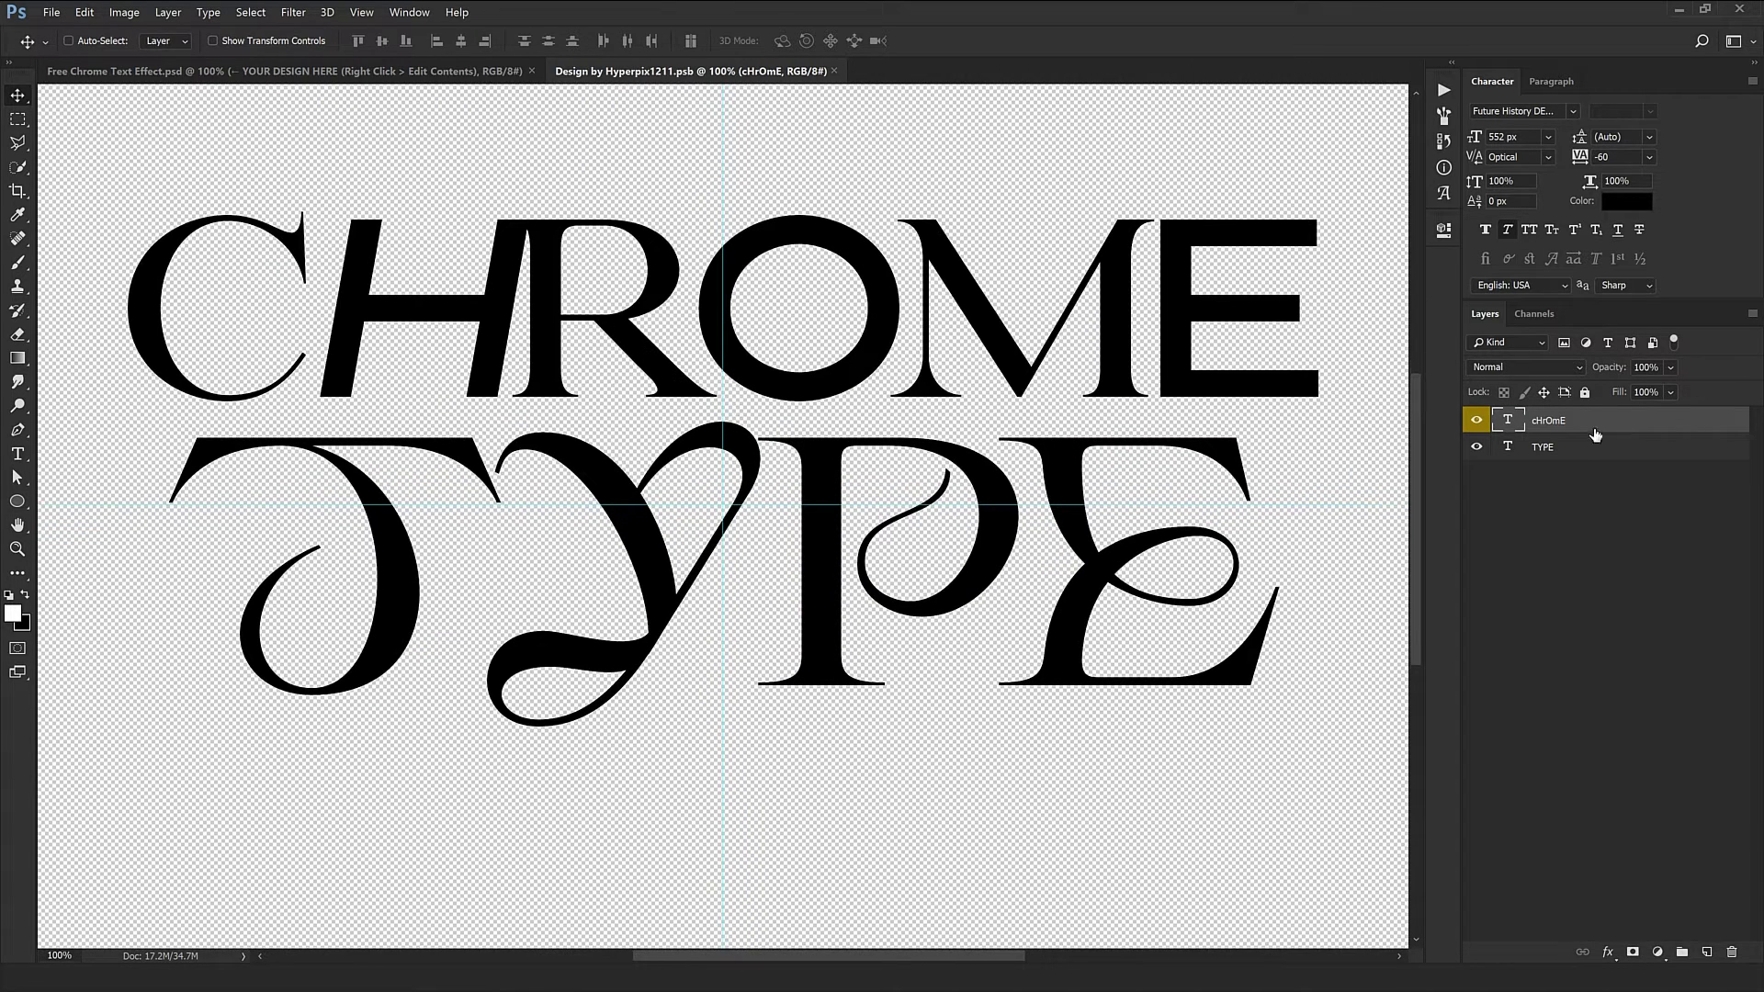
click(1580, 448)
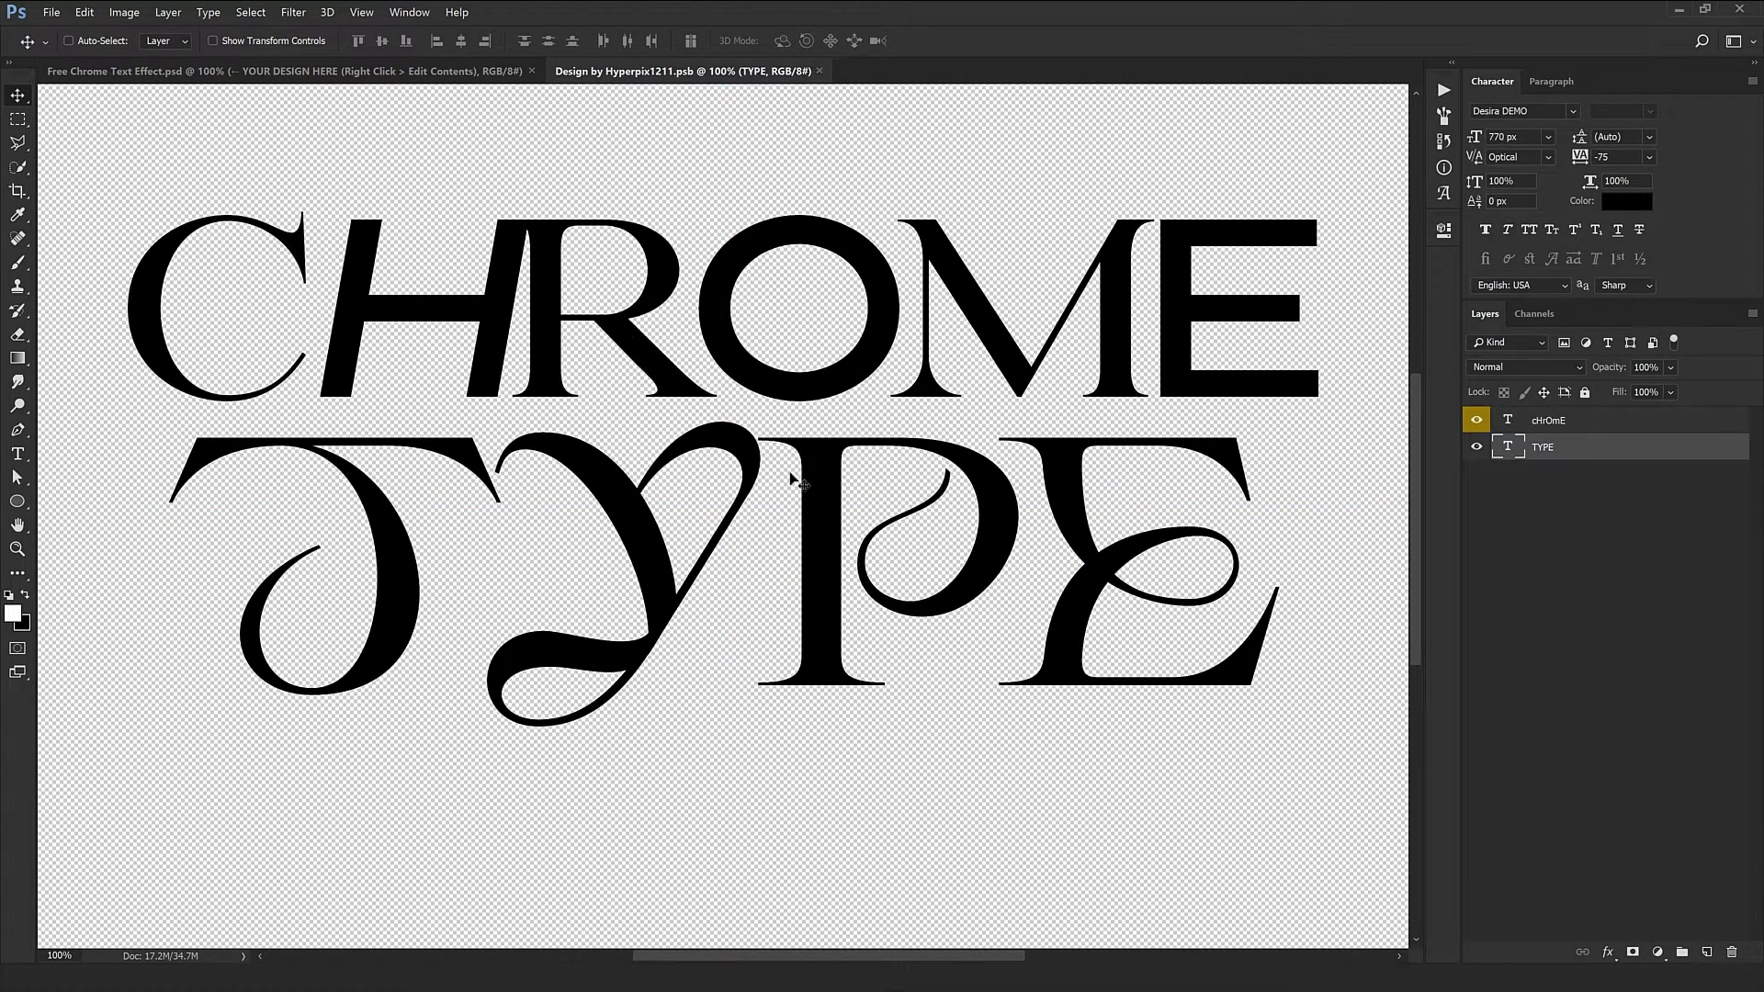
key(ctrl+minus)
click(1520, 424)
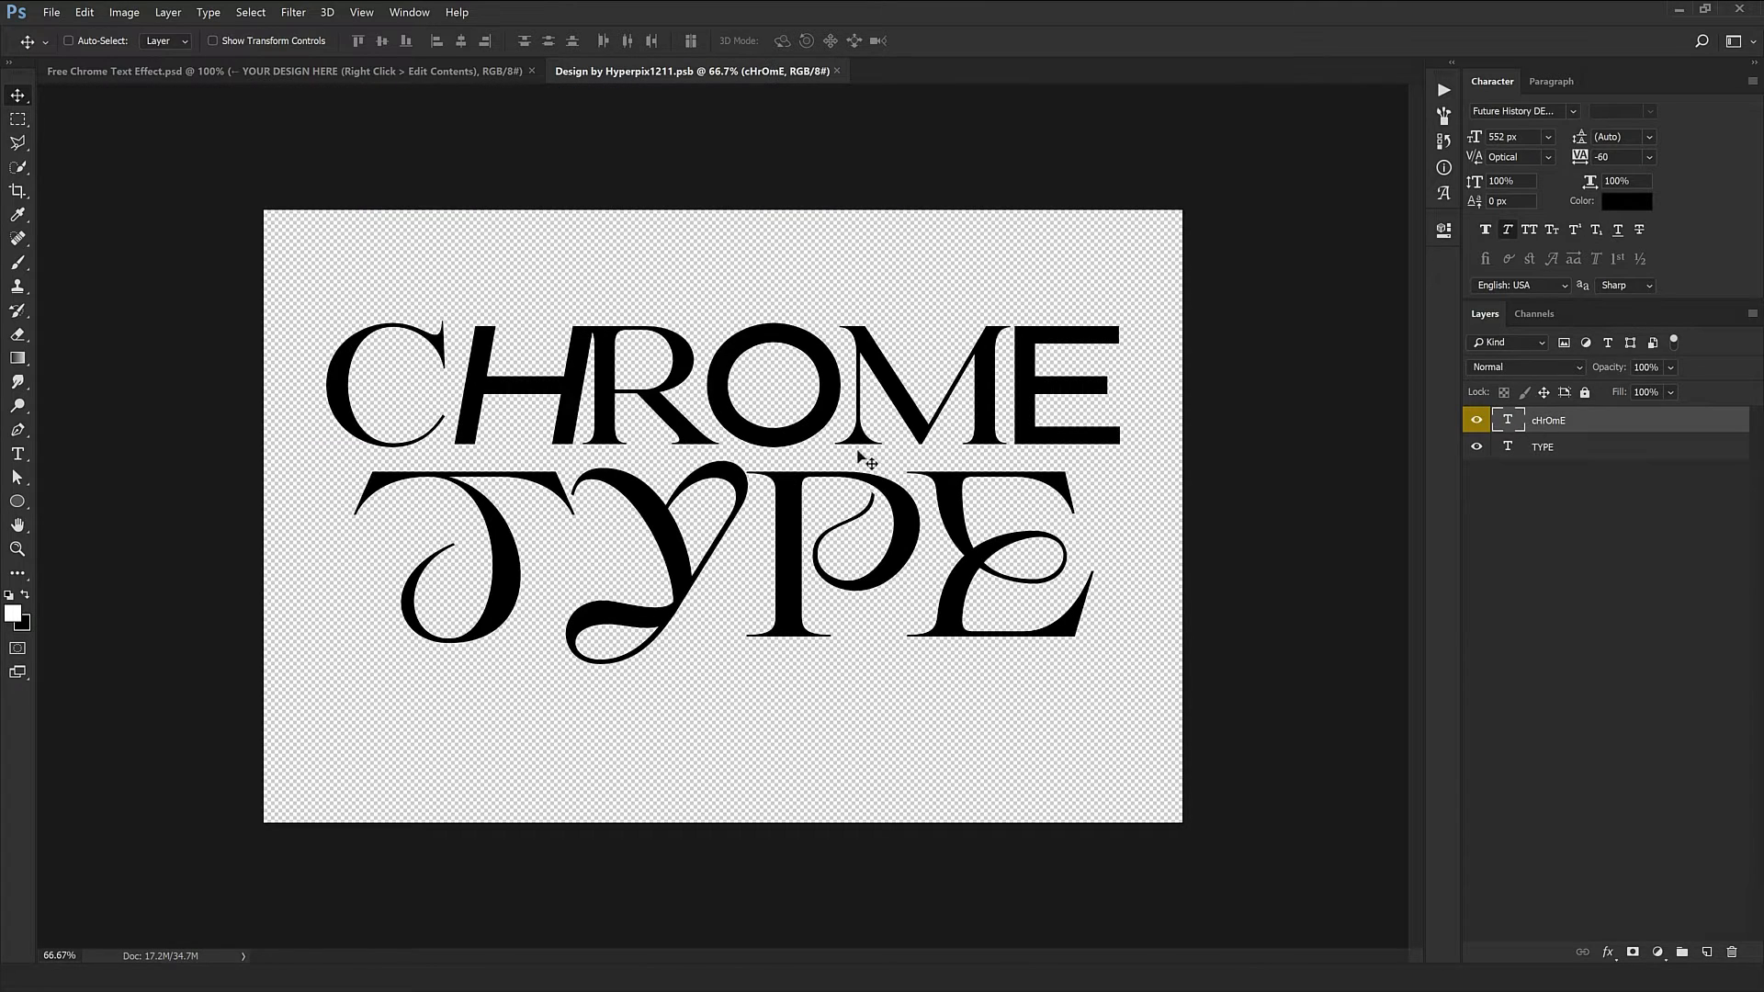
click(1543, 448)
click(1548, 421)
Highlight the C and the O in the CHROME text to compare its lowercase and uppercase letterforms
double_click(1511, 421)
click(581, 386)
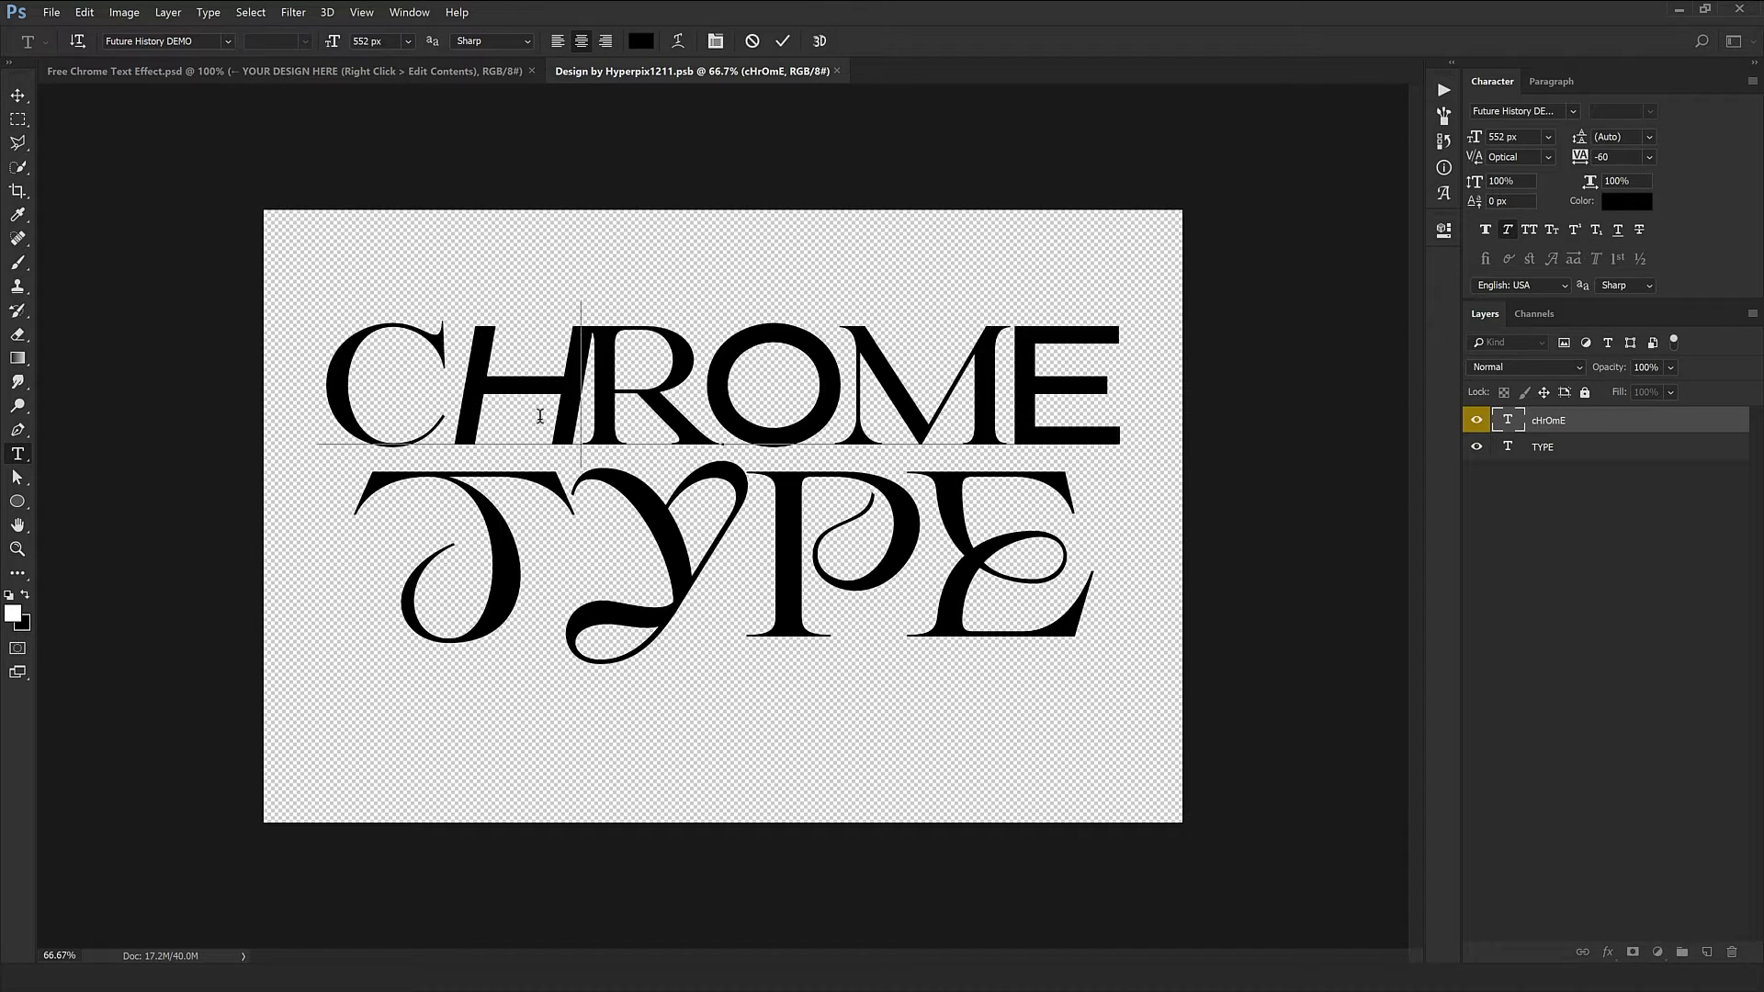
drag(433, 386, 339, 393)
click(581, 386)
click(695, 386)
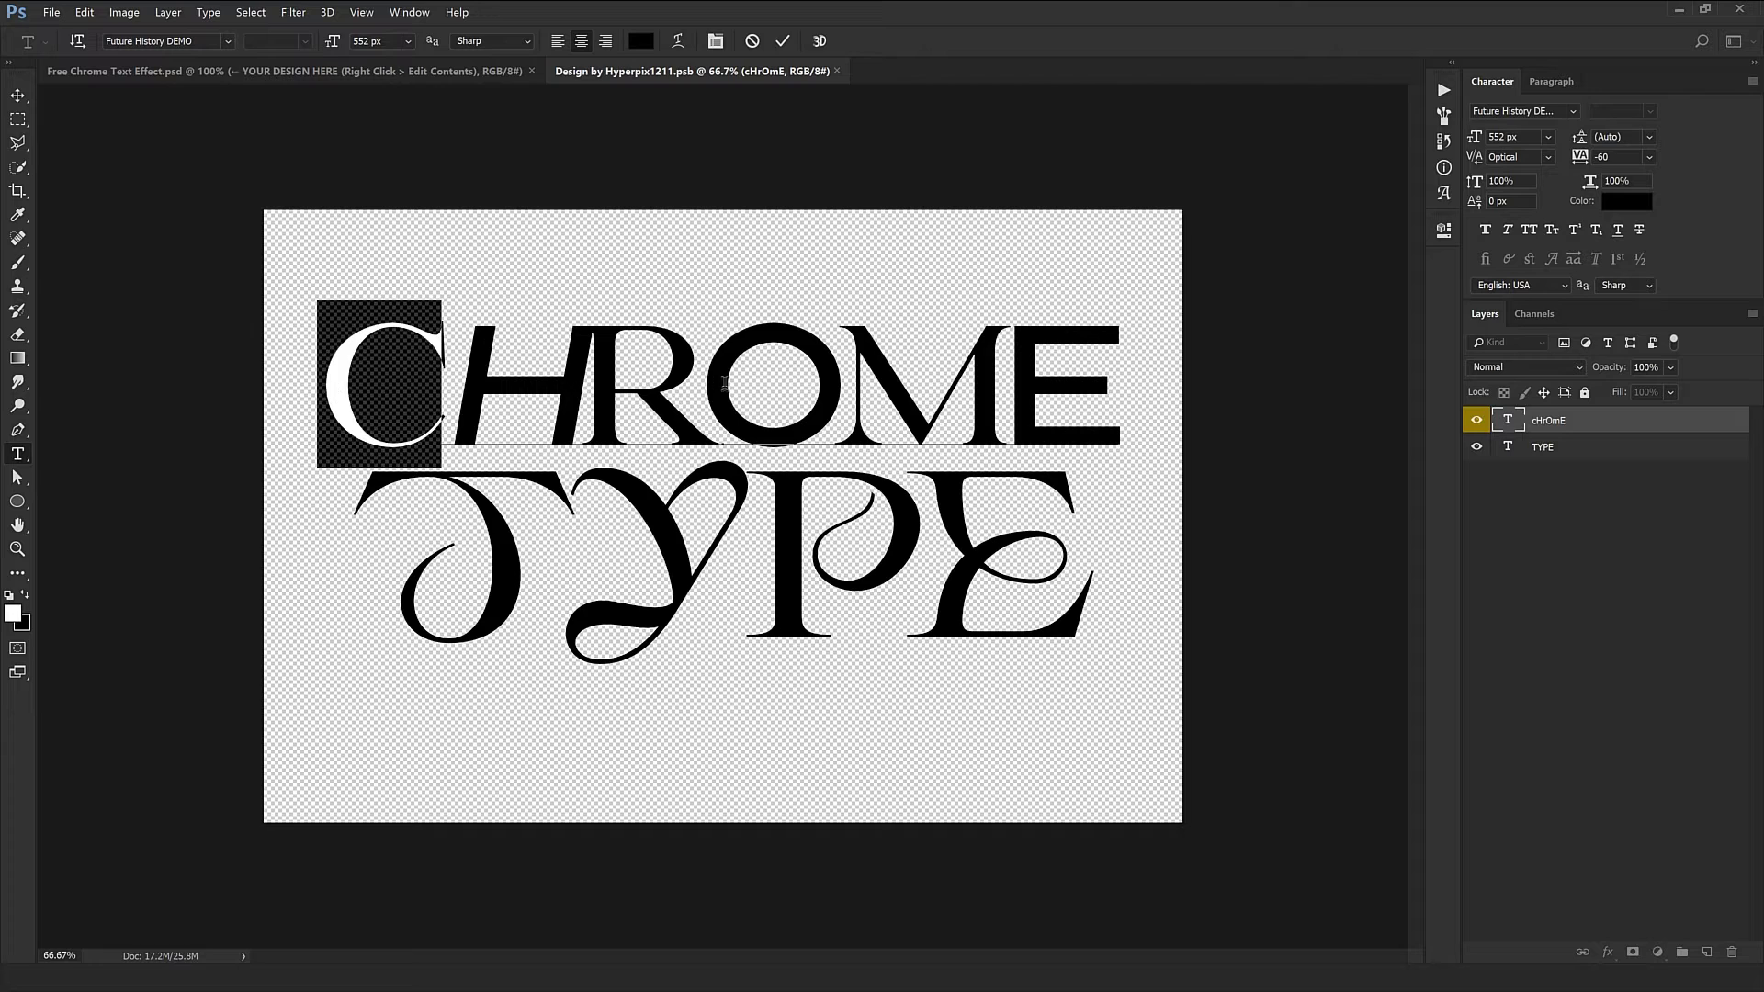
drag(722, 386, 812, 388)
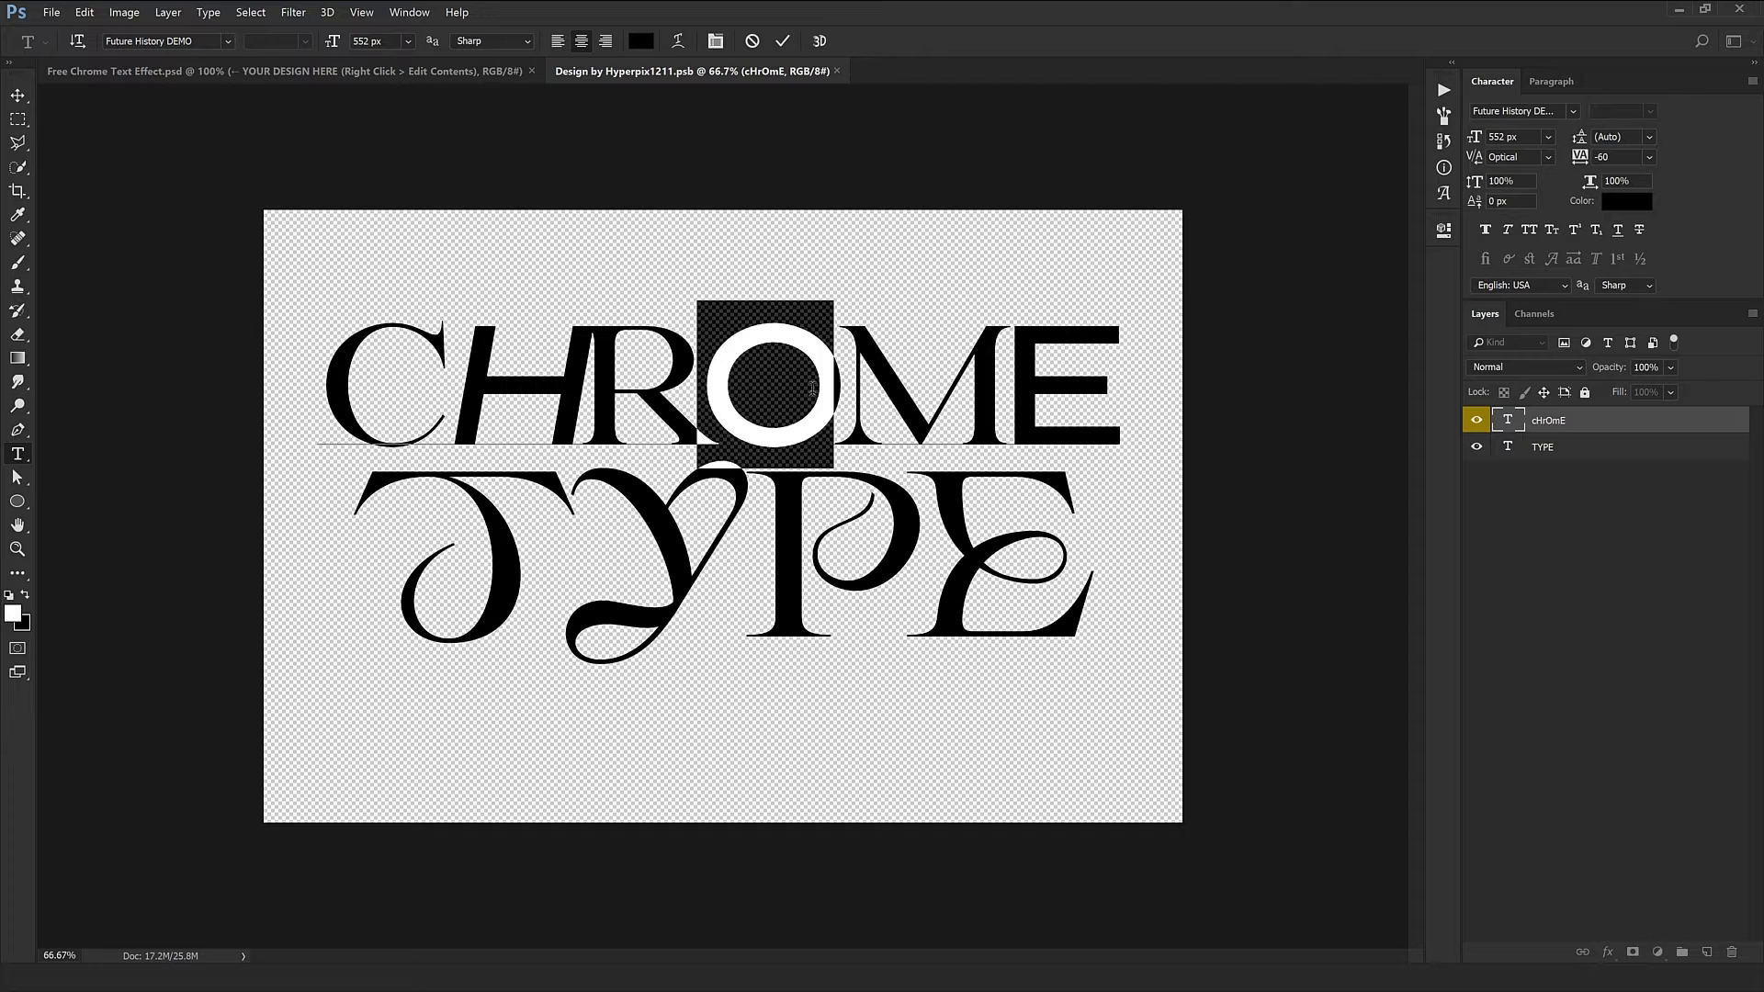
Replace the CHROME text with "grAPhiC", mixing lowercase serif and uppercase sans-serif letterforms
double_click(743, 380)
text(G)
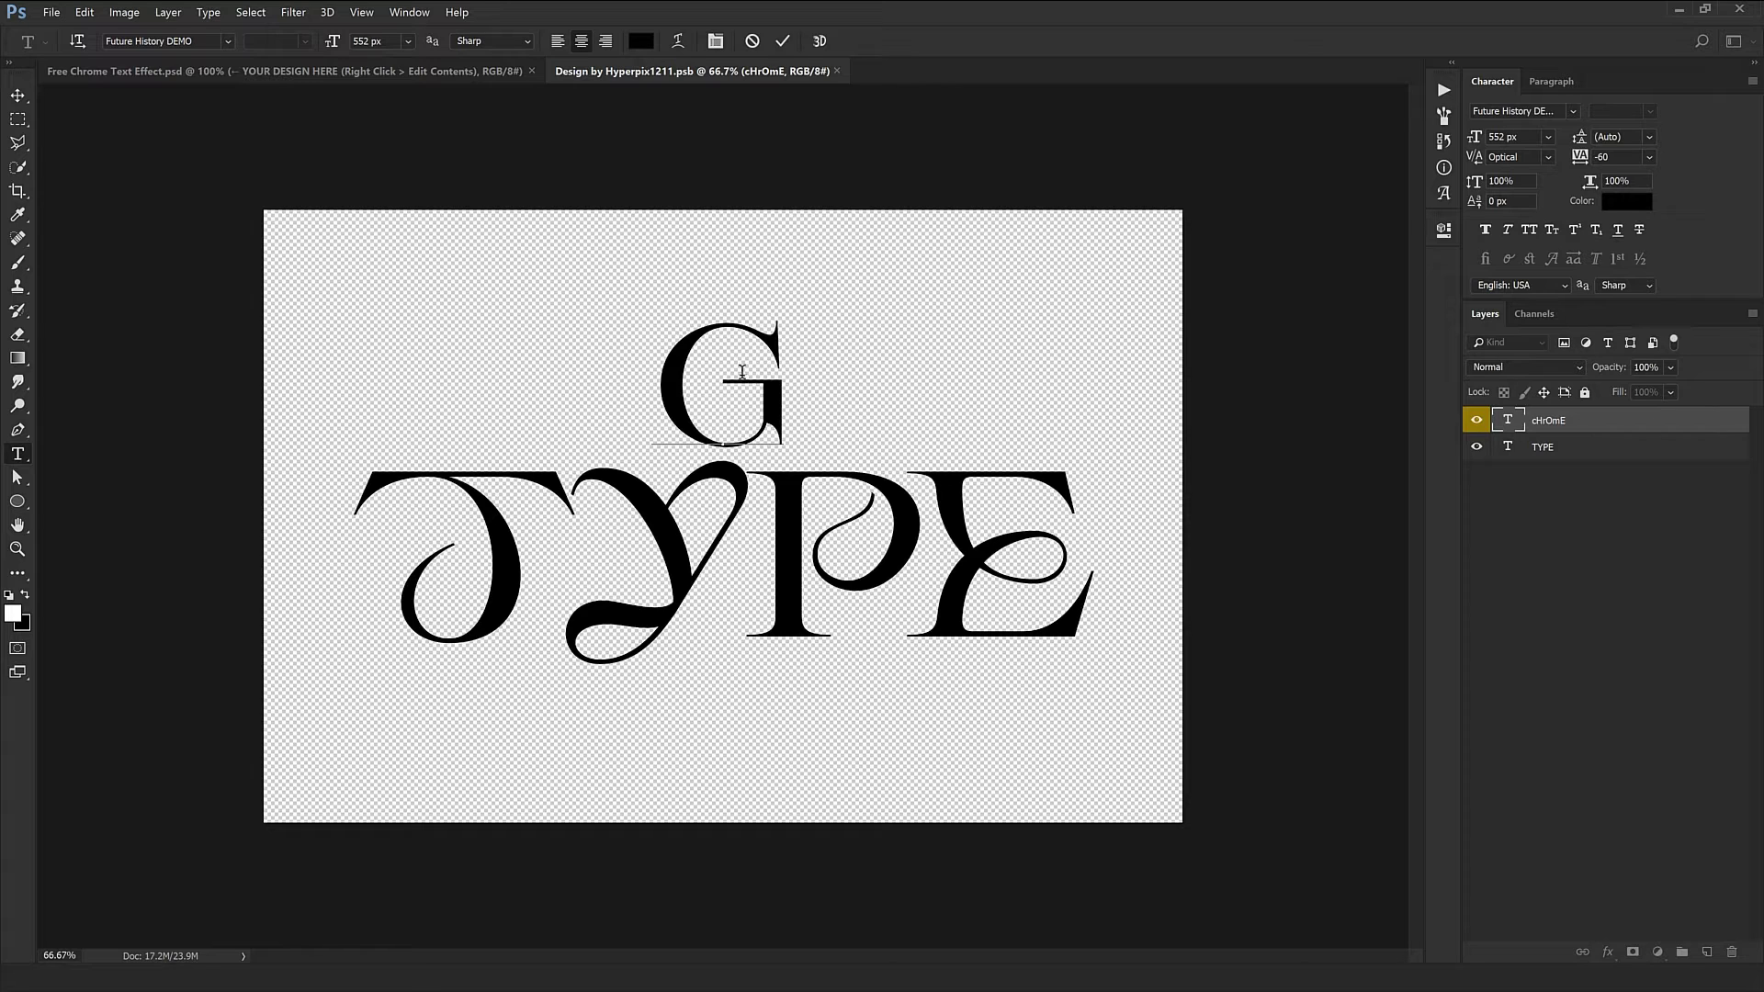
text(G)
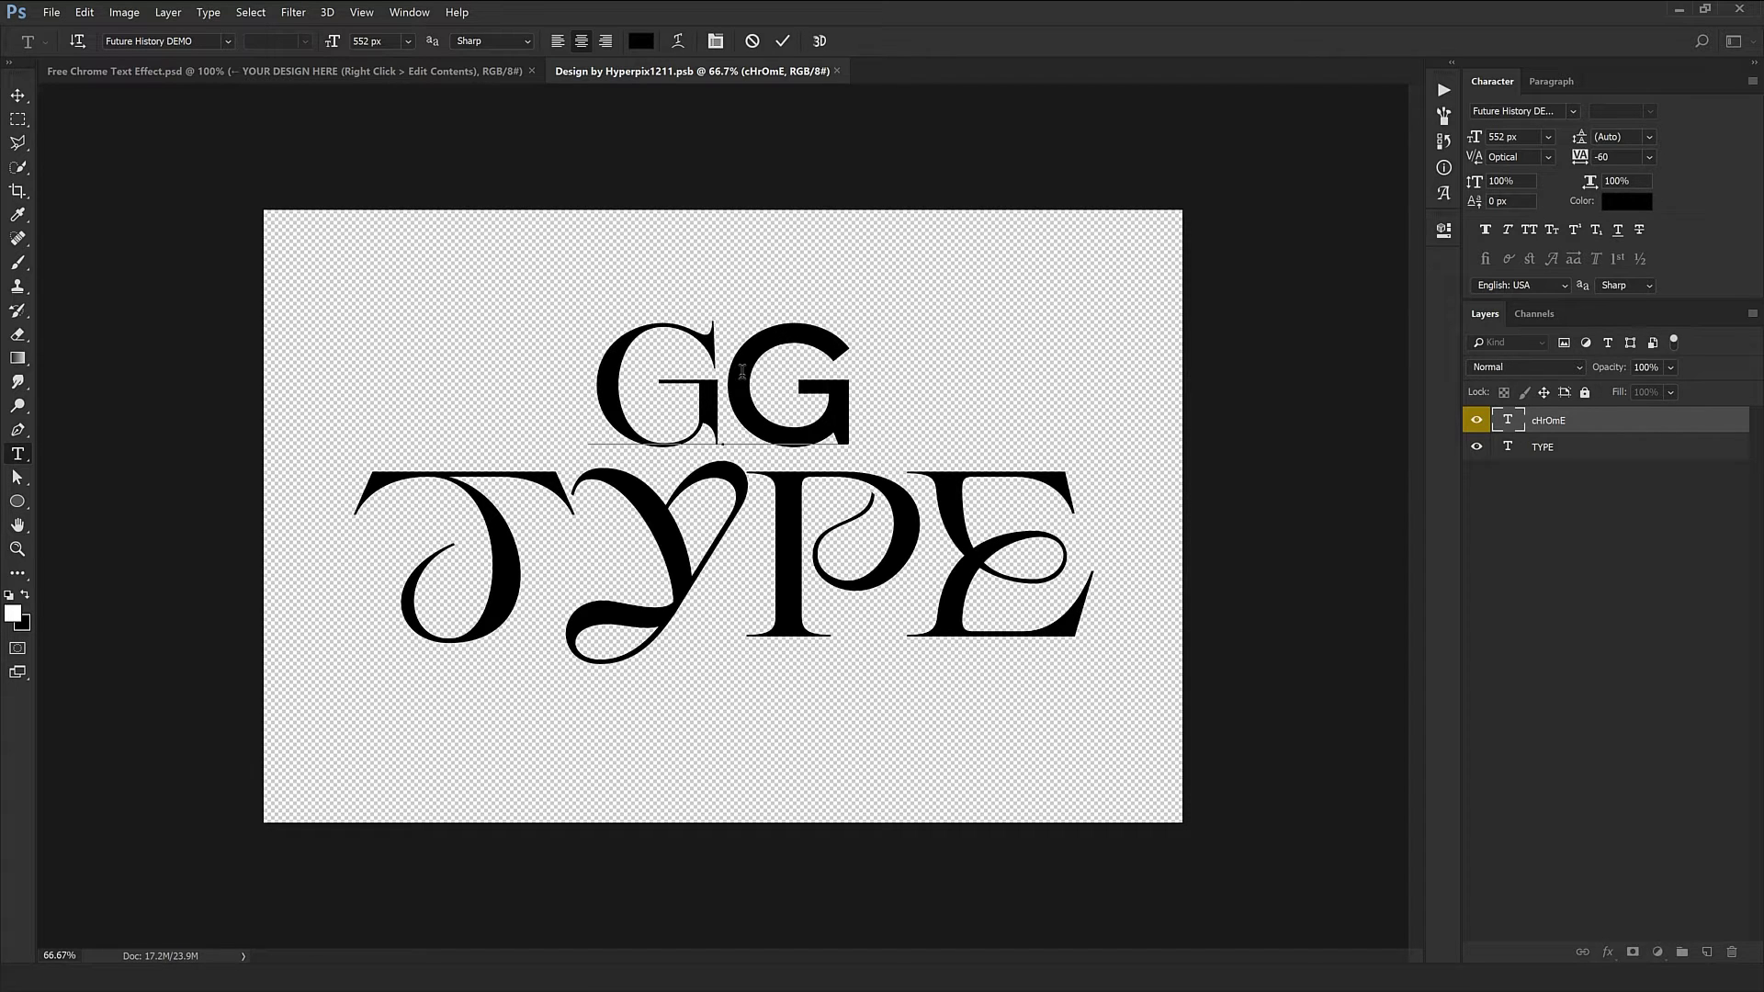
drag(720, 378, 842, 378)
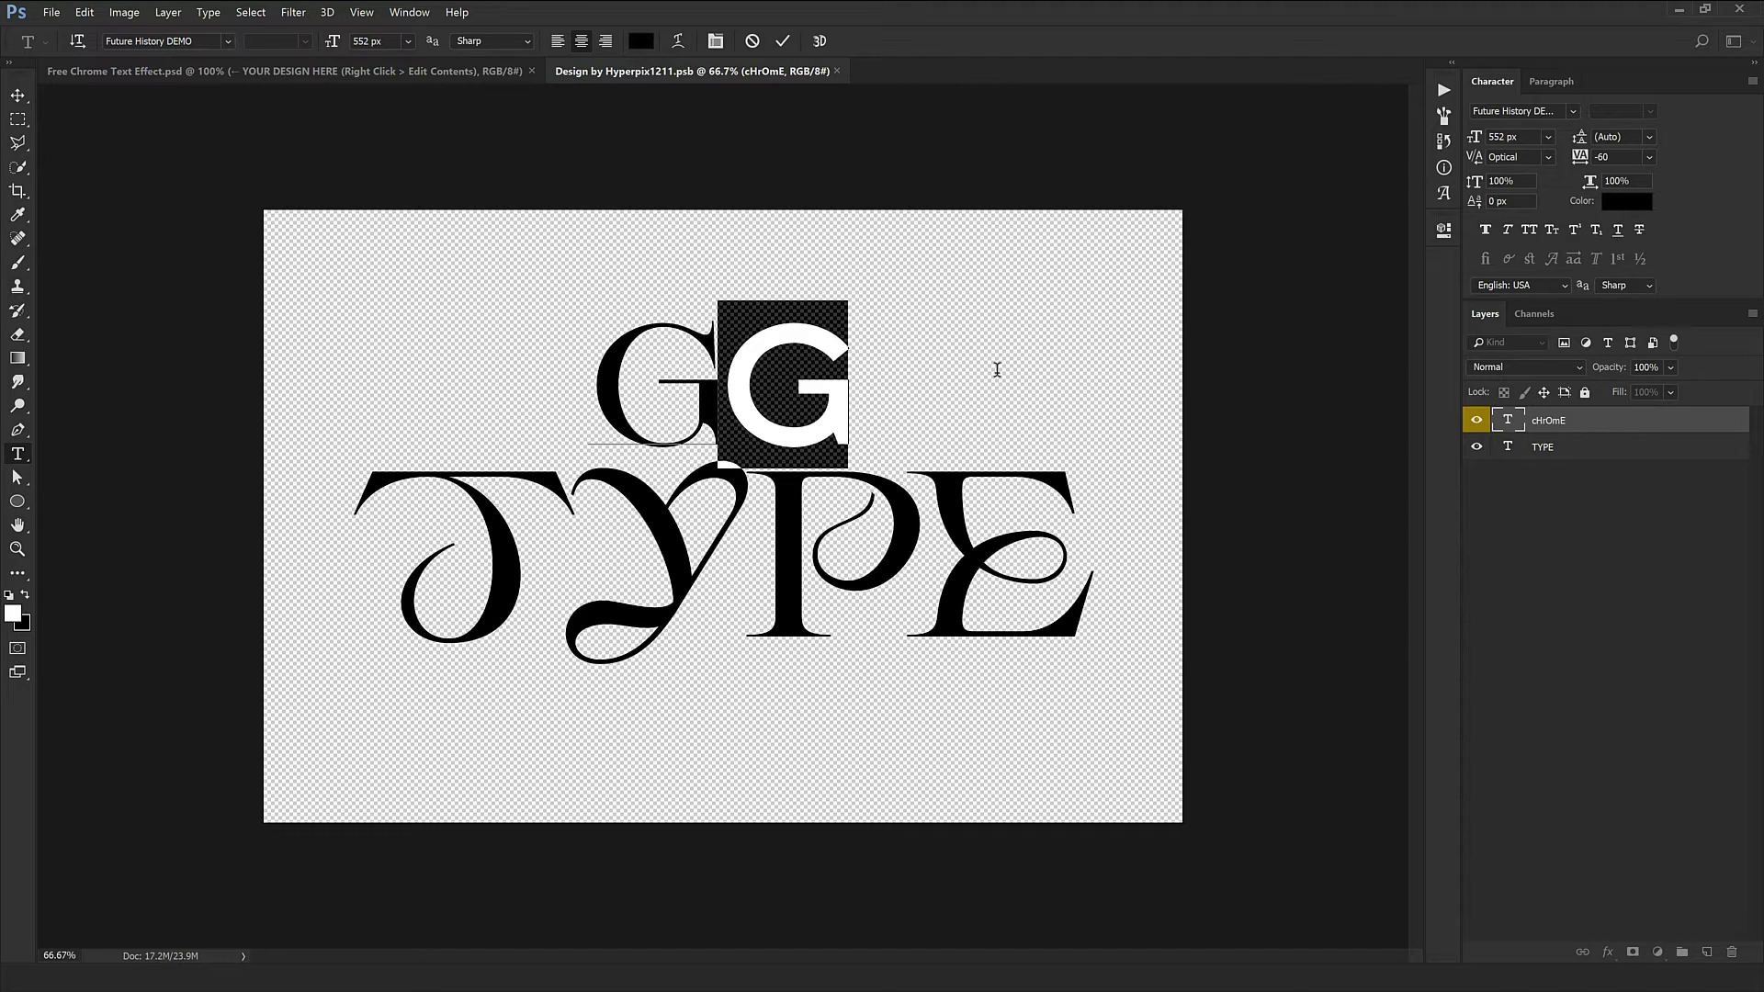
text(R)
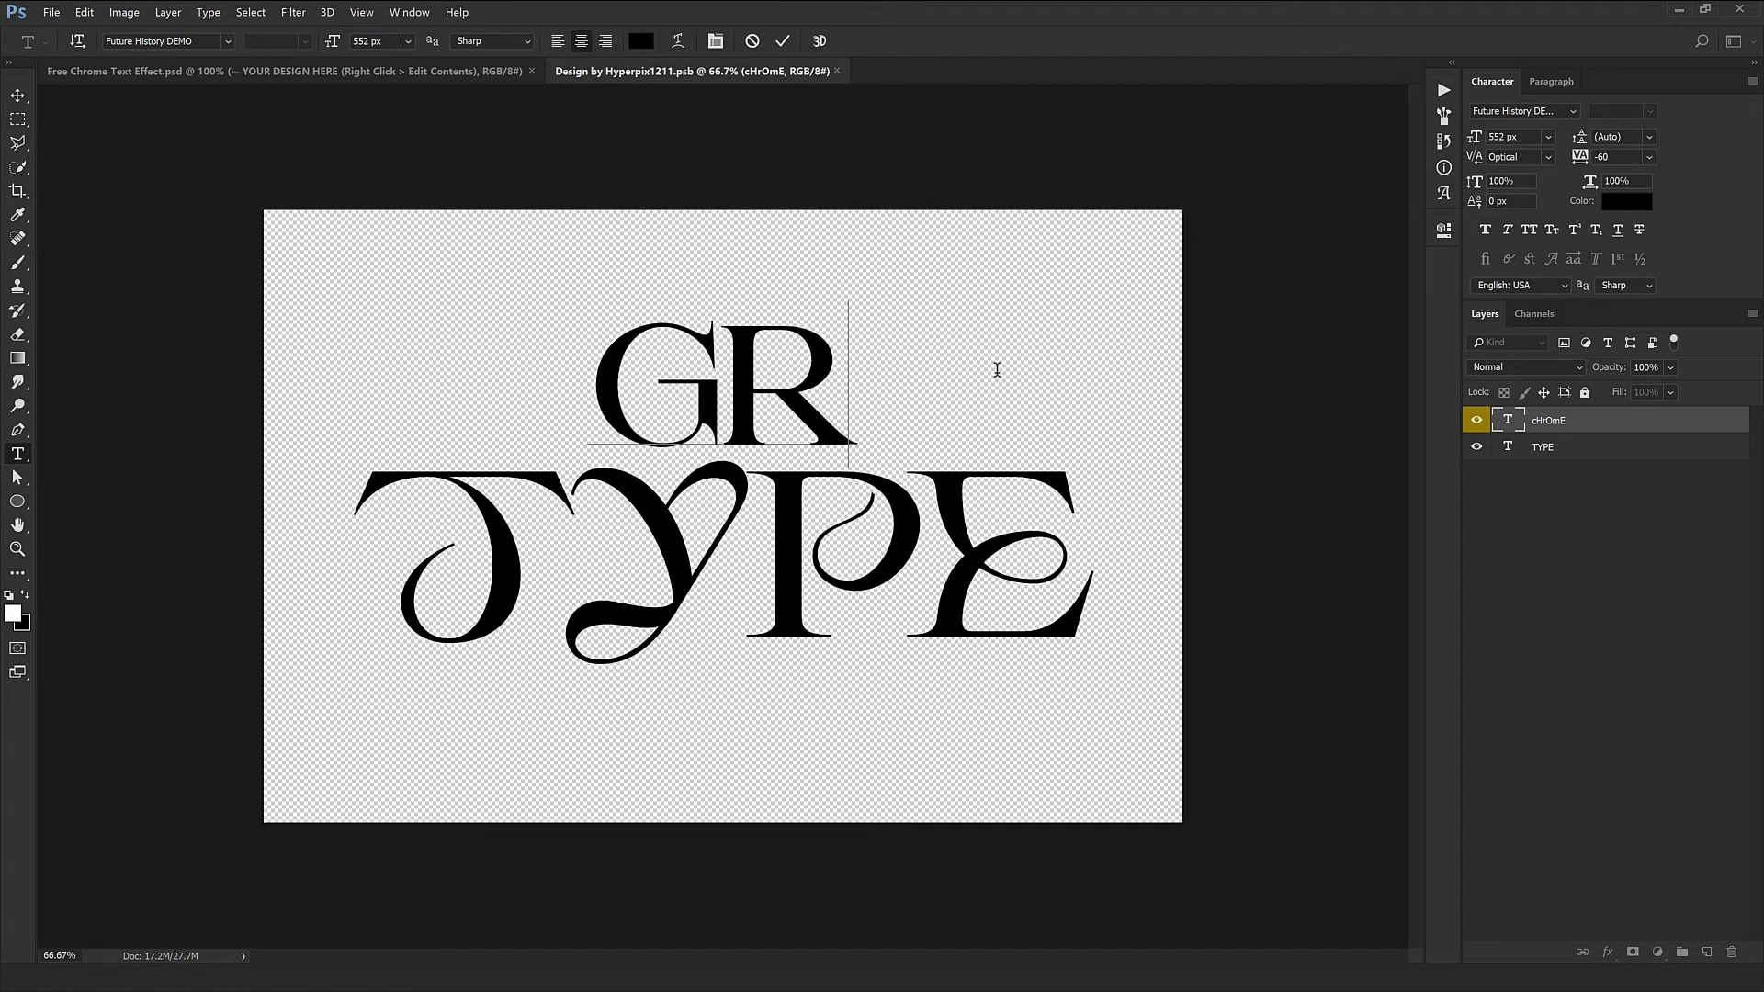
text(APH)
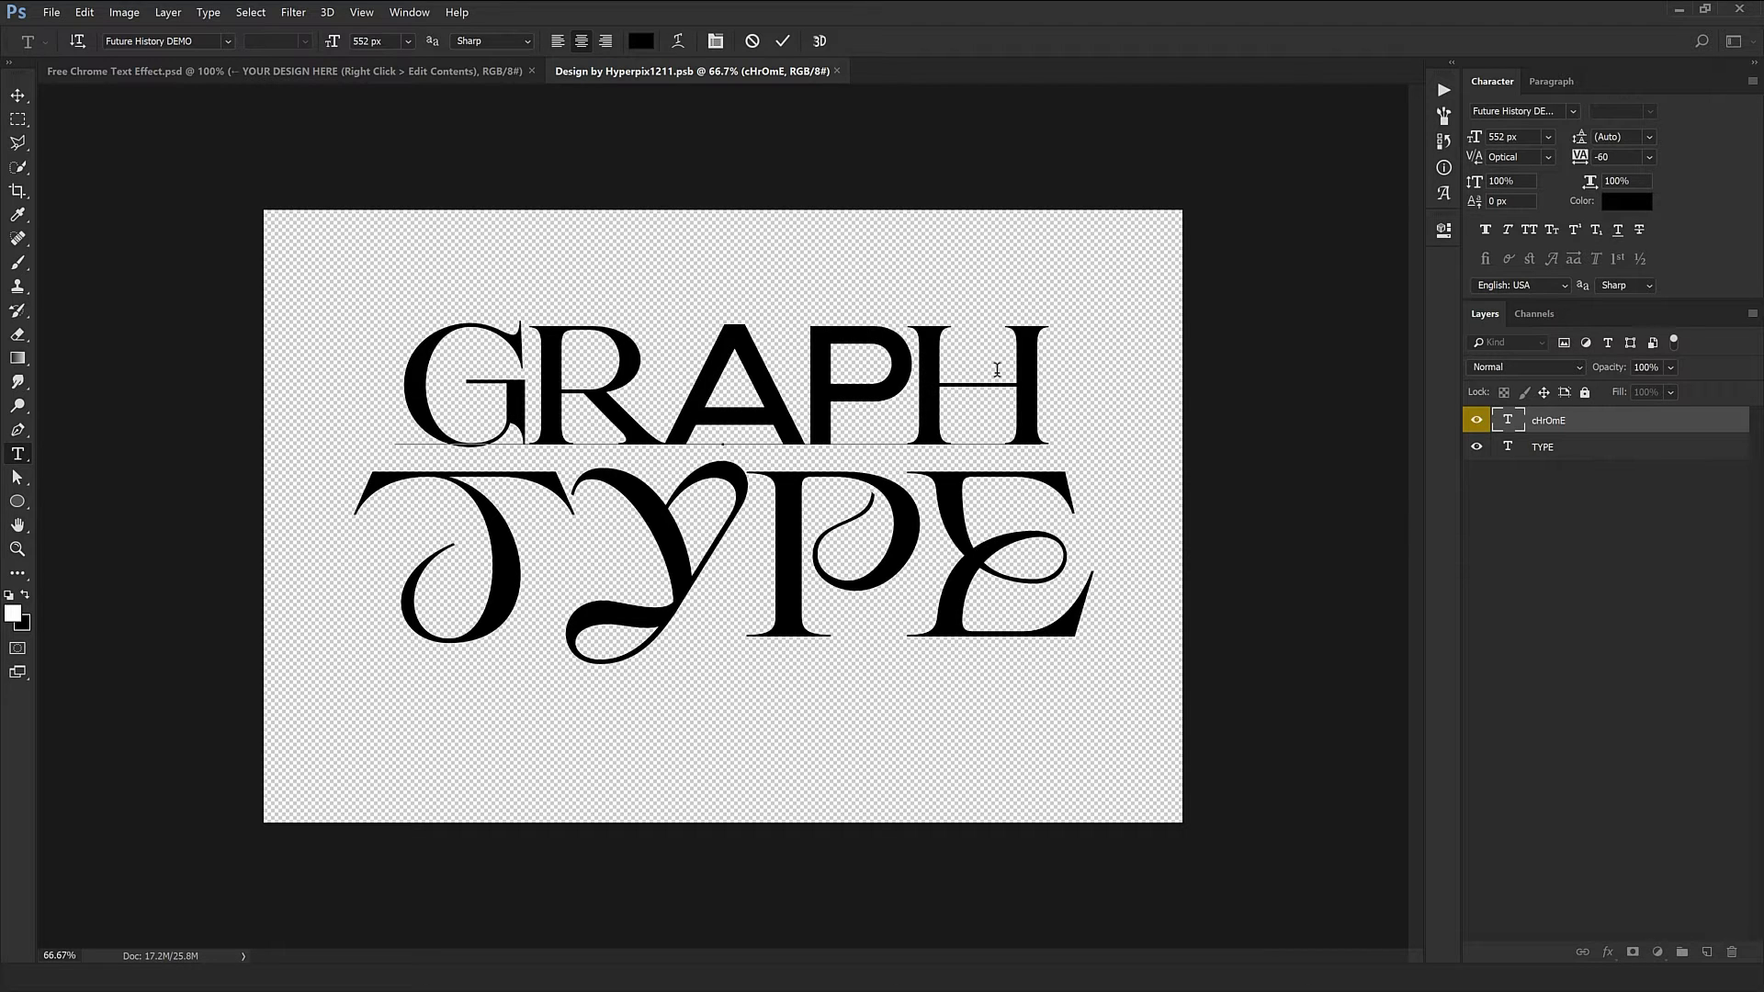
text(IC)
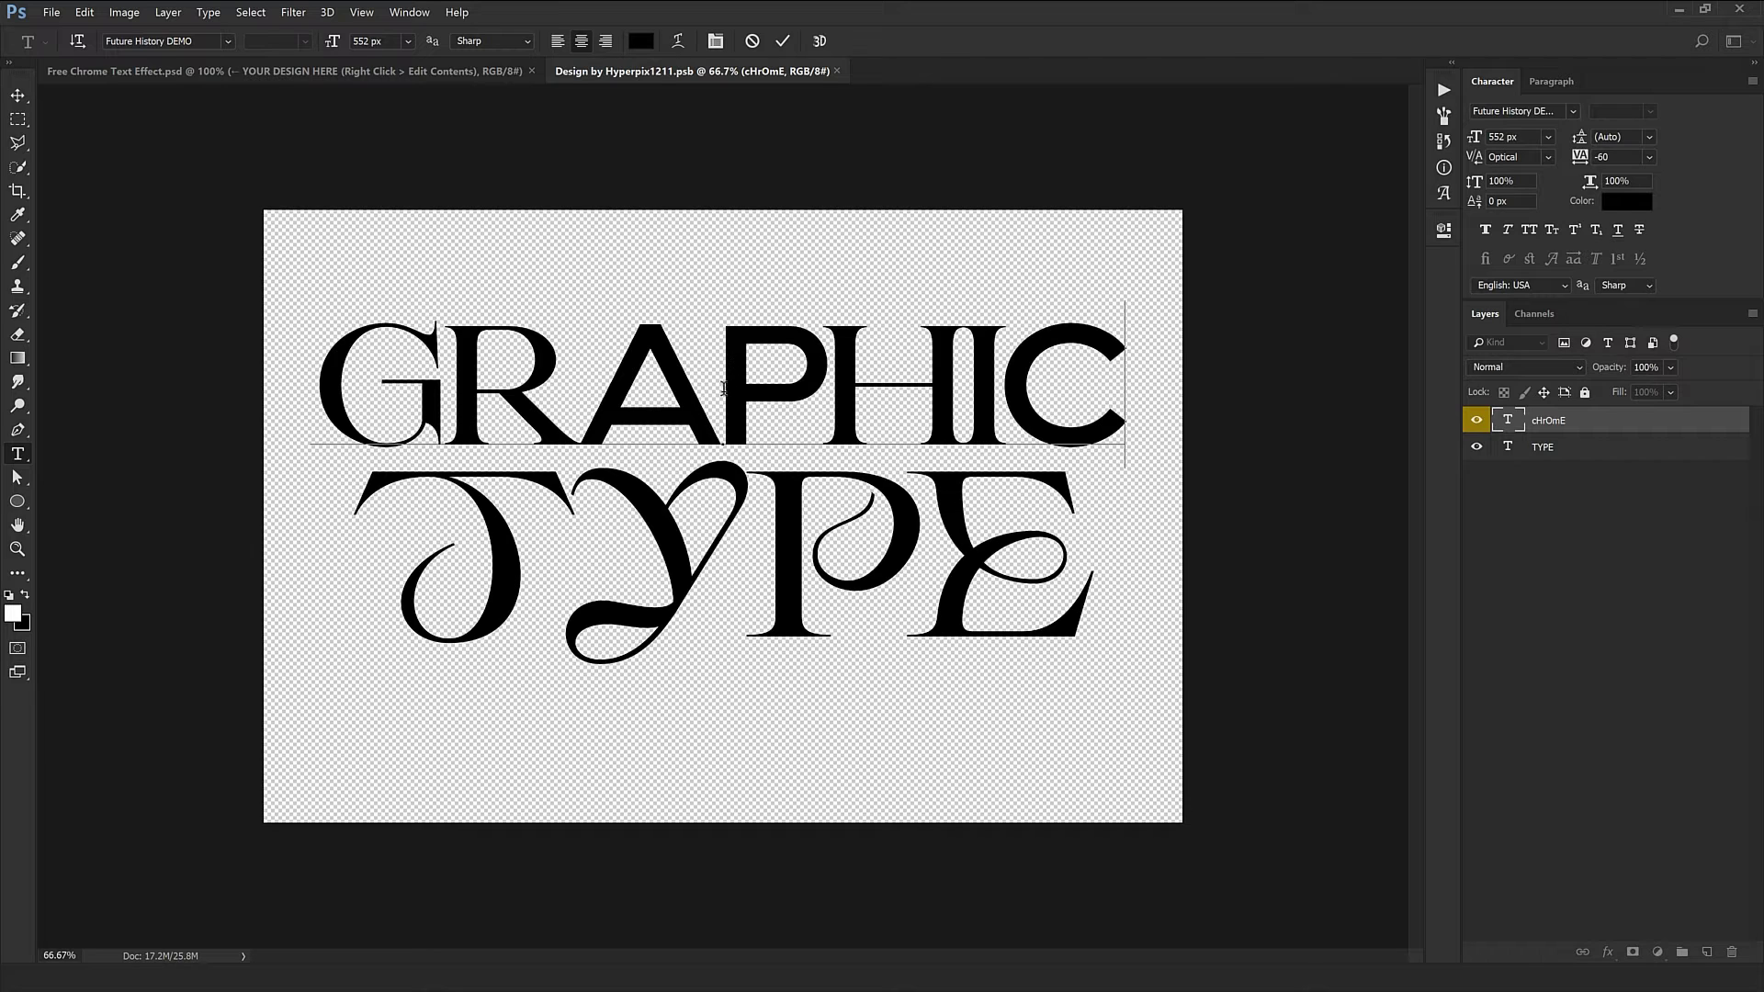
Try faux italic on the P of GRAPHIC and undo it
drag(723, 389, 783, 393)
click(1509, 231)
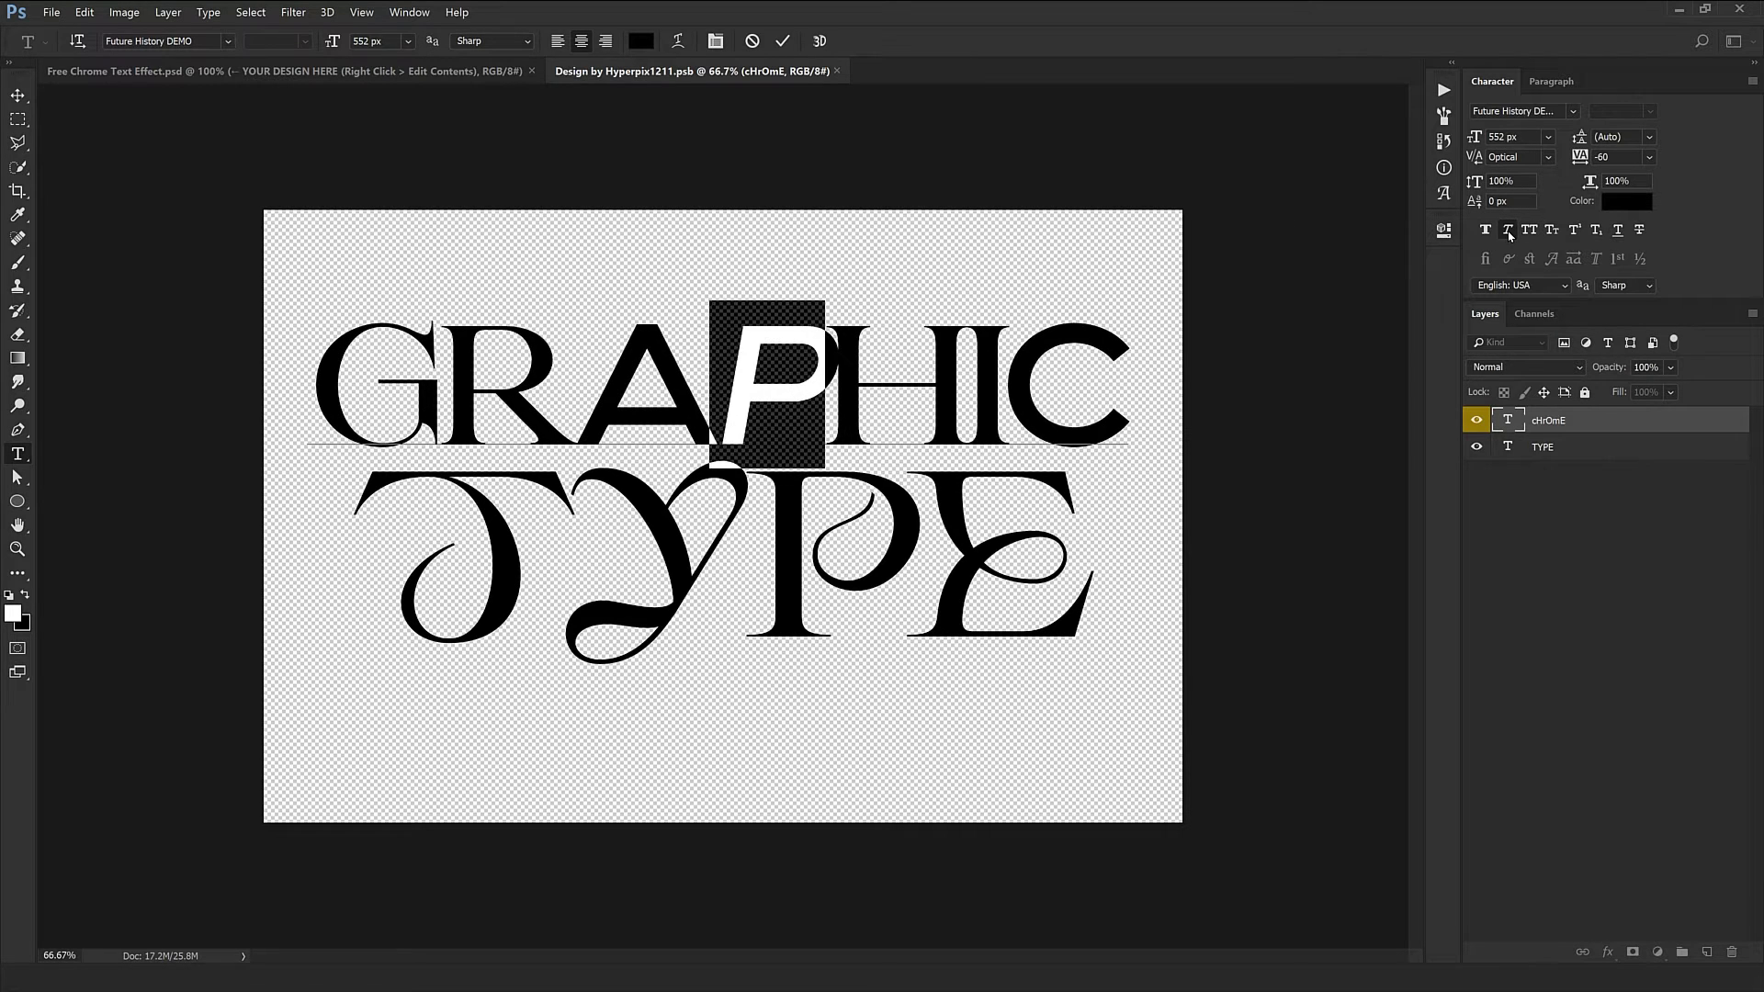
click(848, 367)
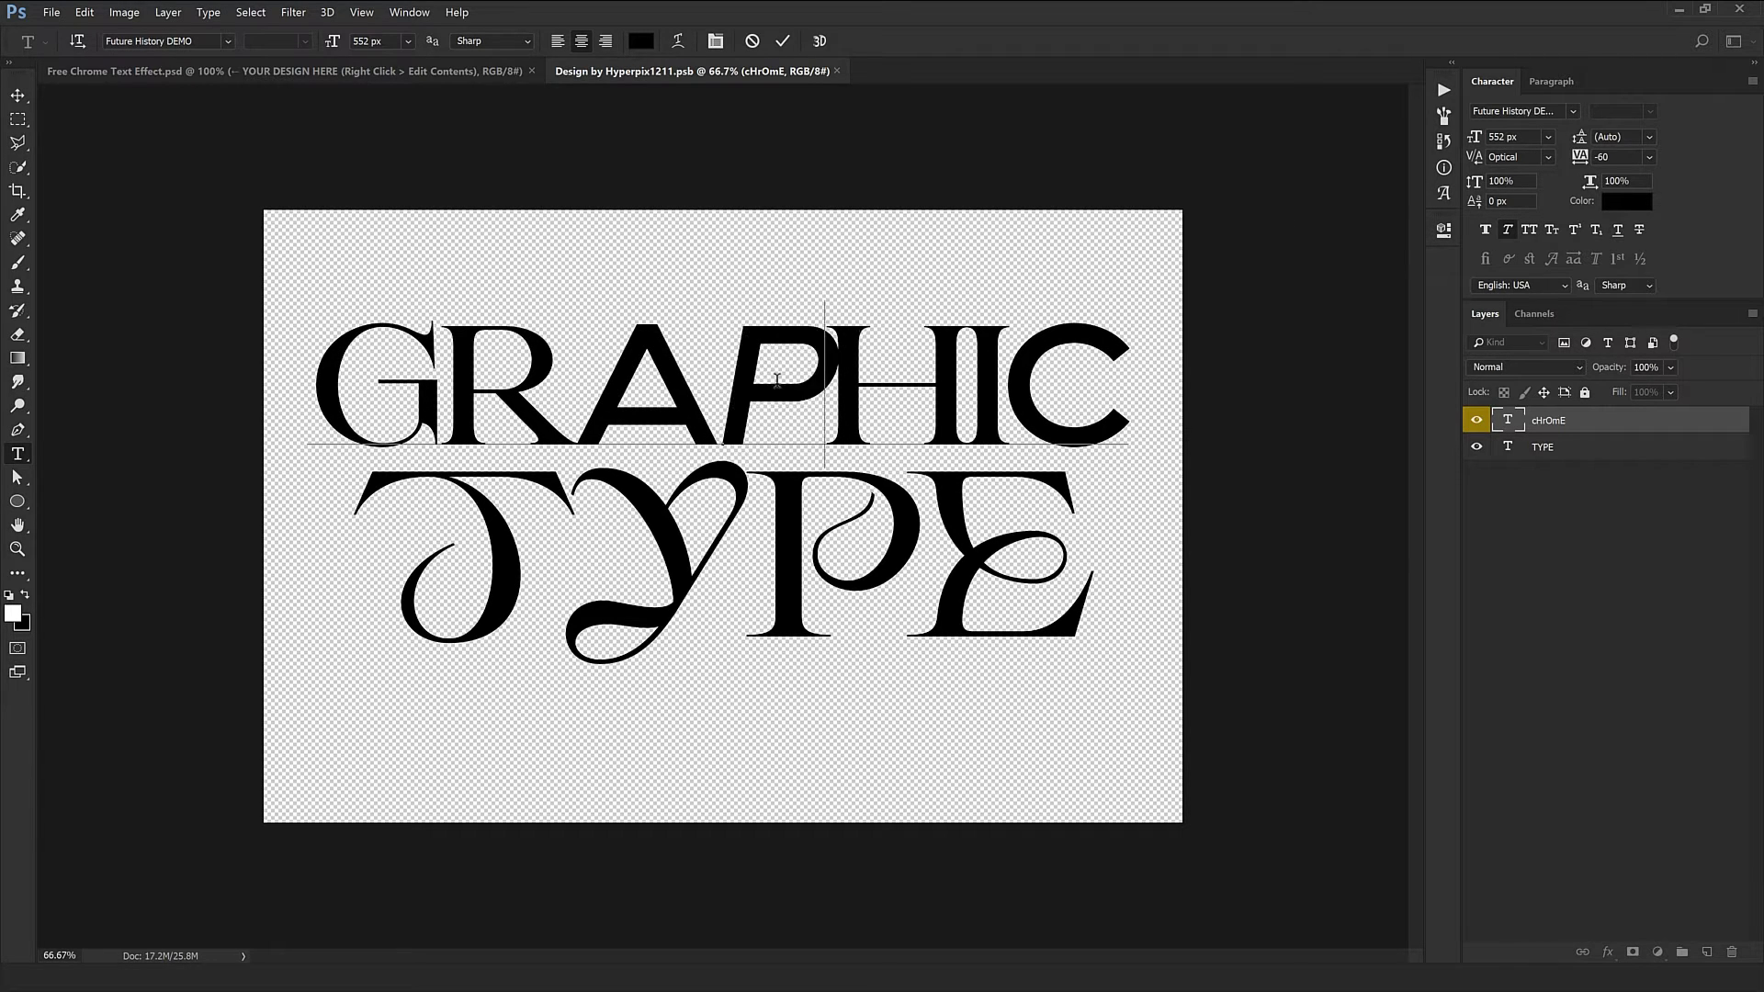
key(ctrl+z)
key(ctrl+z)
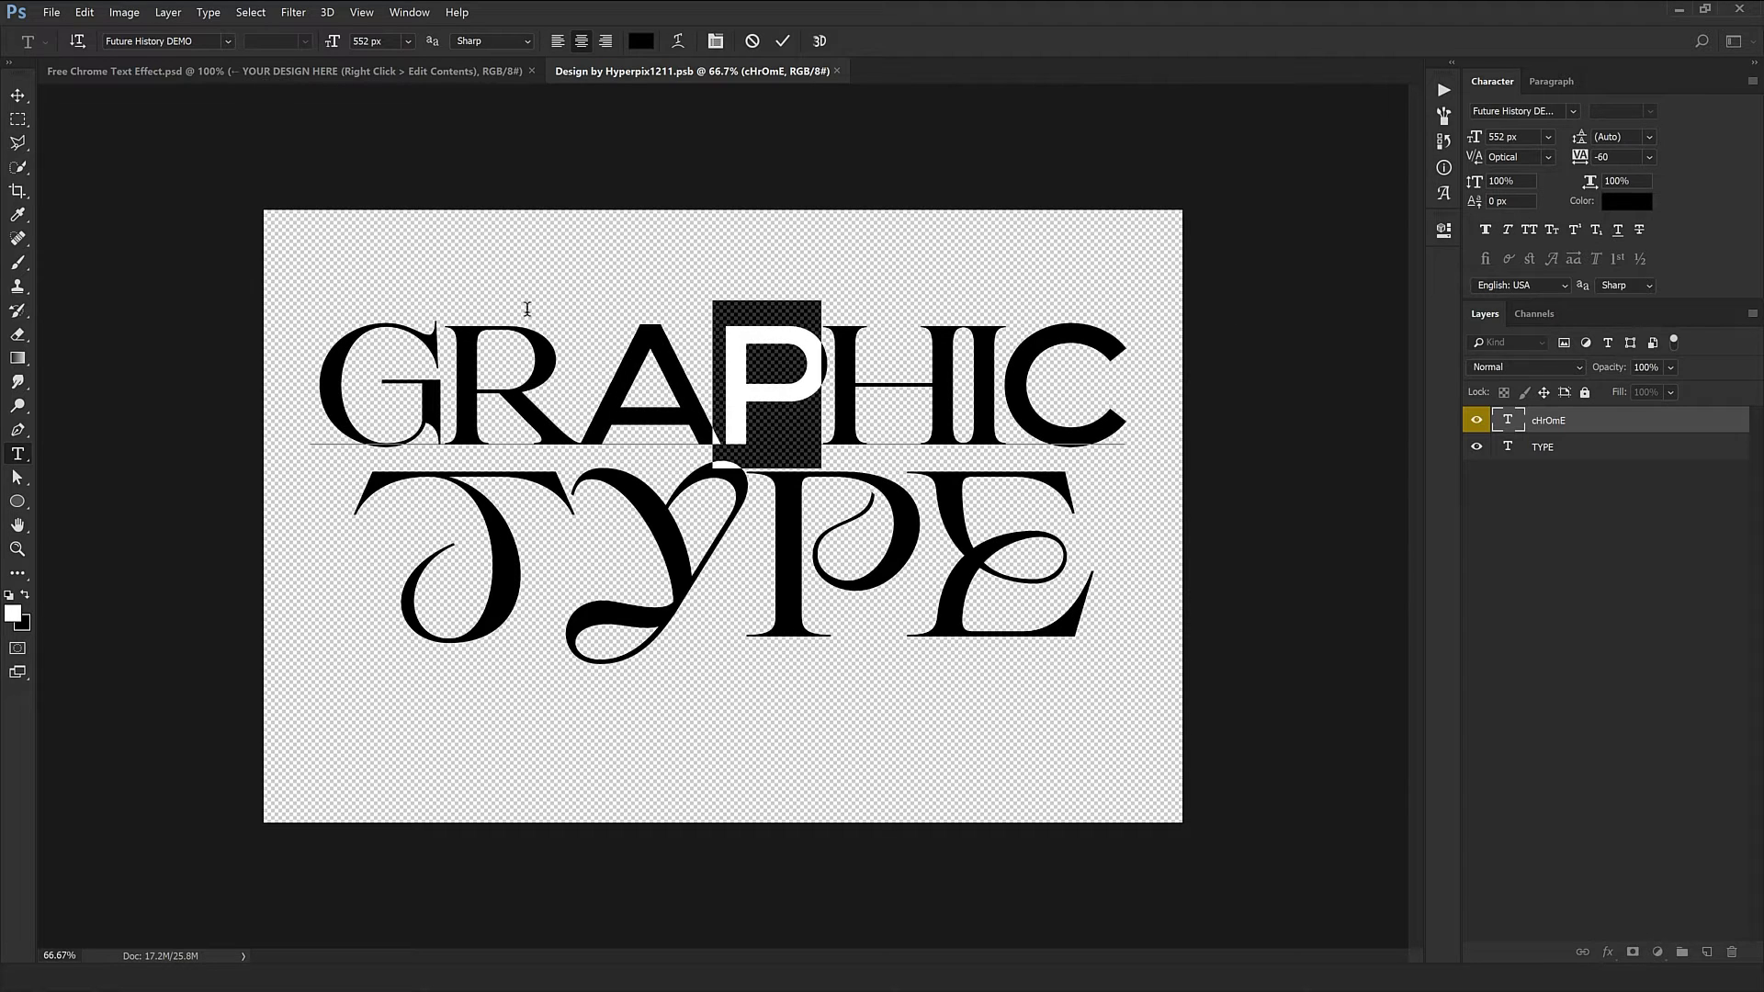
click(853, 356)
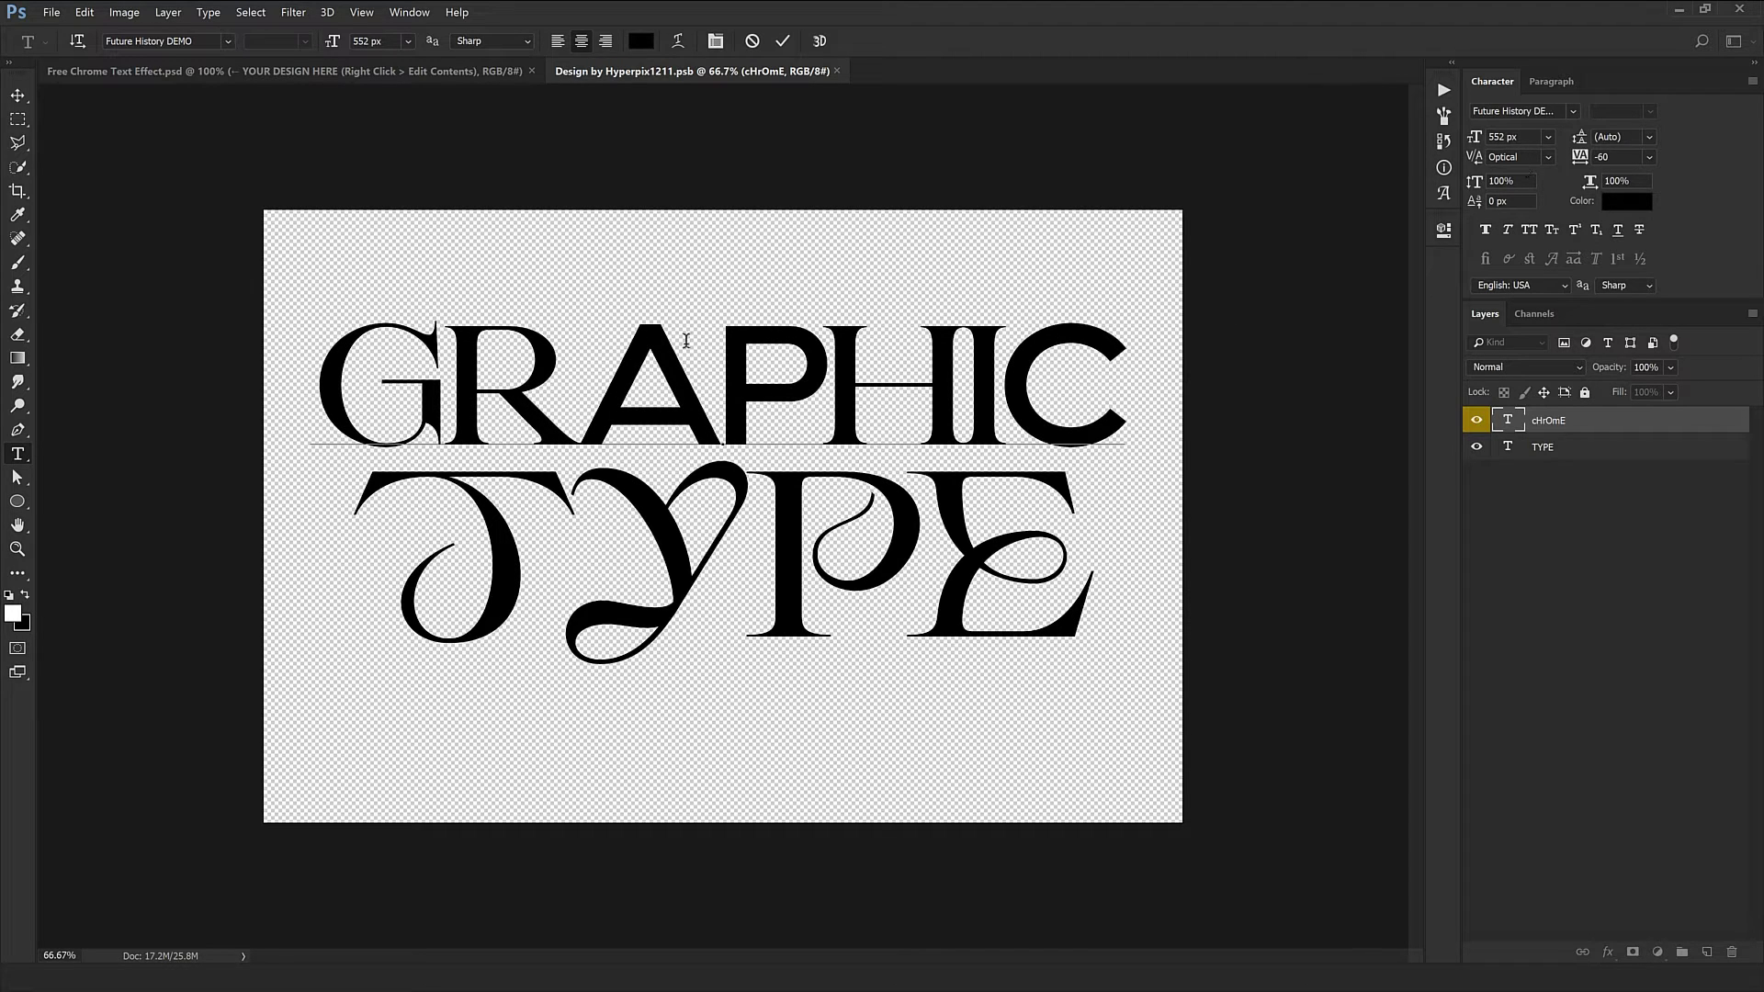
Commit the GRAPHIC text and replace the TYPE text layer's wording with "DESIGN"
key(ctrl+Return)
key(v)
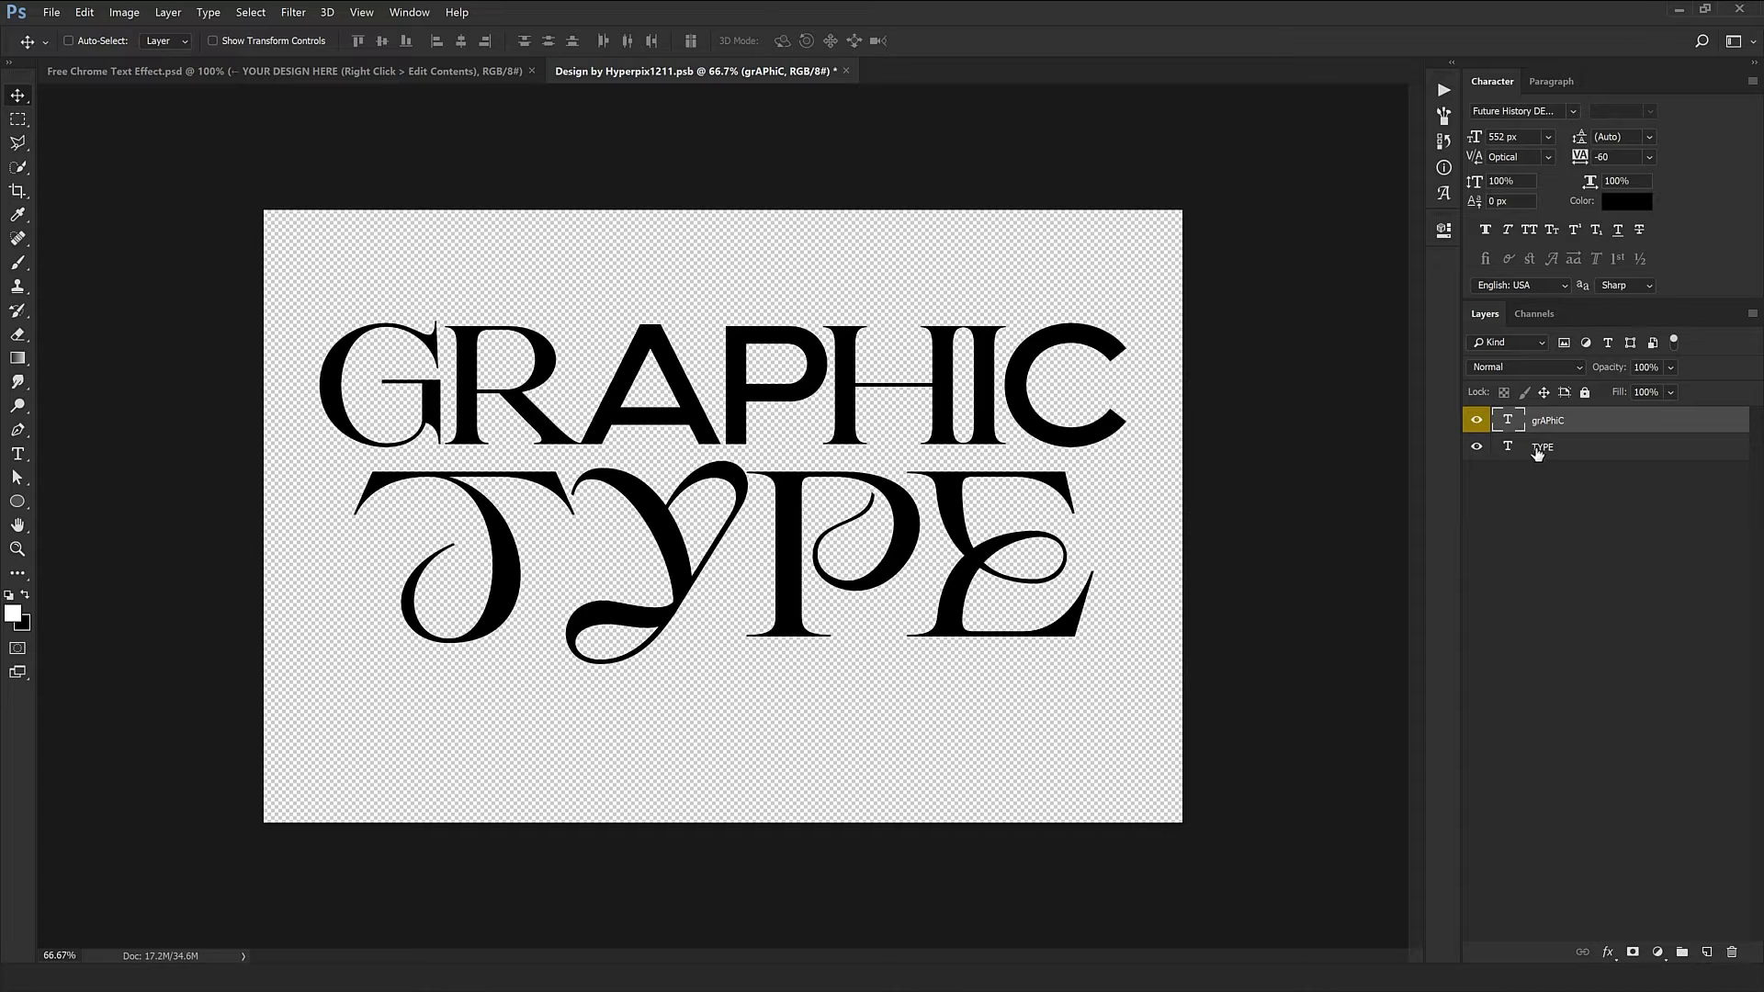
double_click(1508, 446)
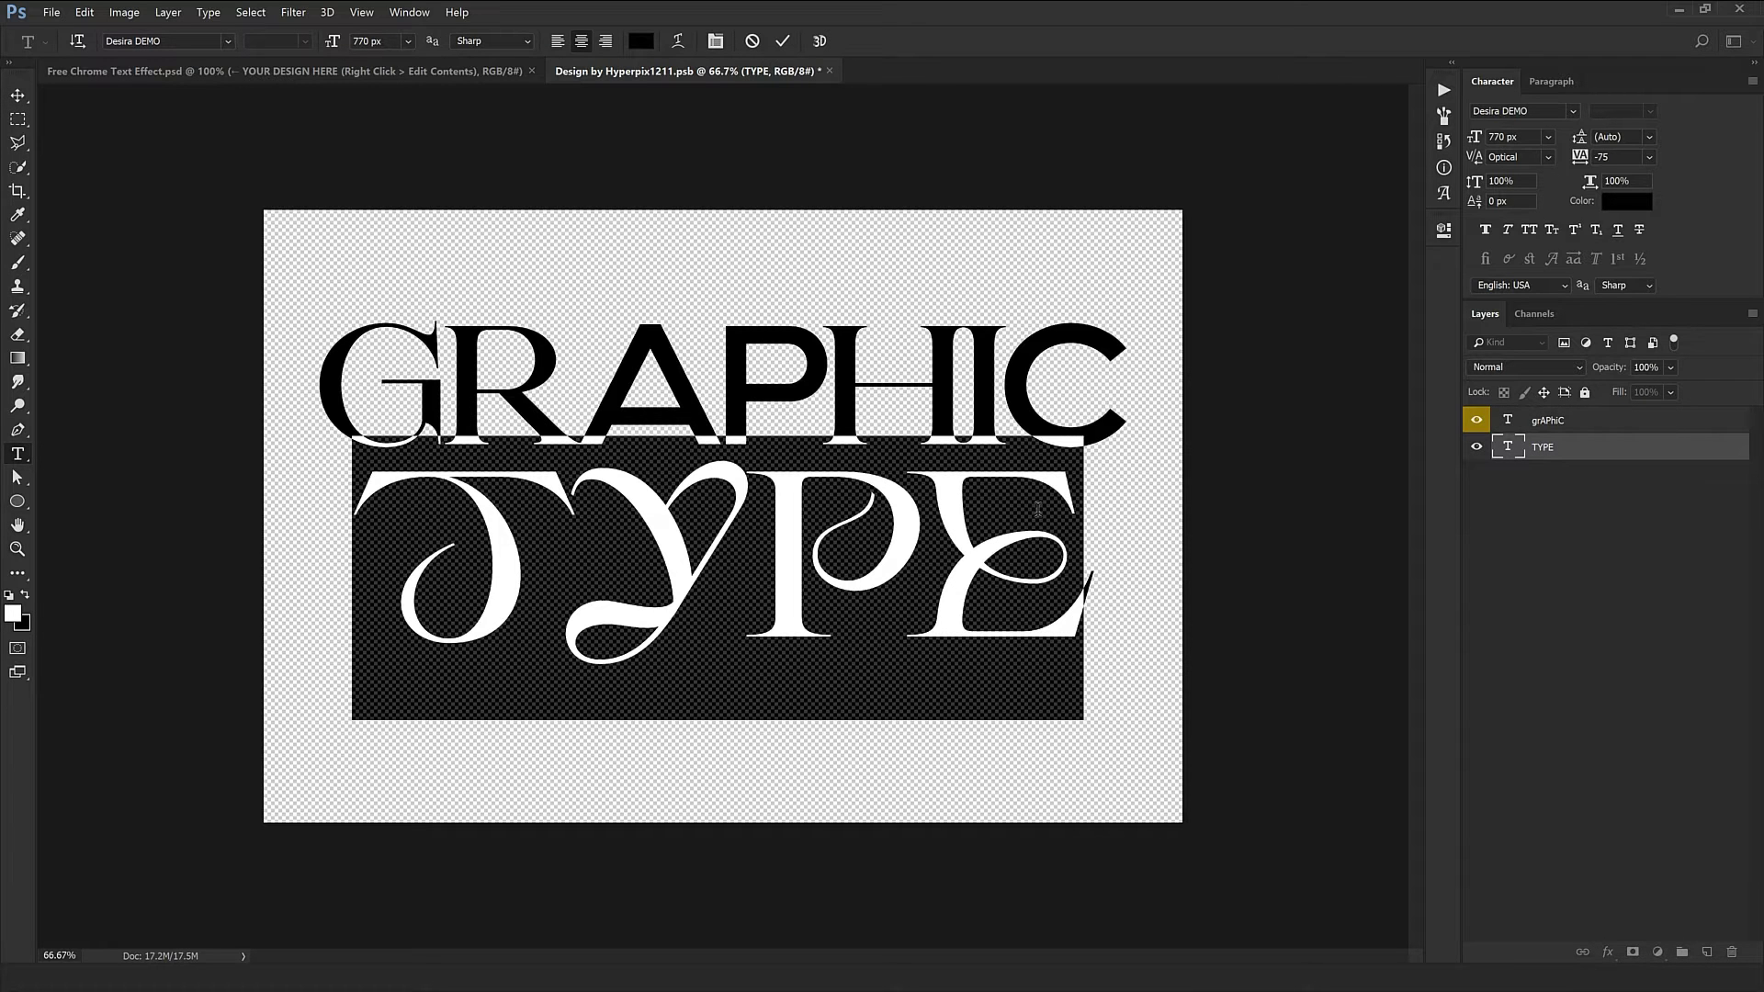
text(DES)
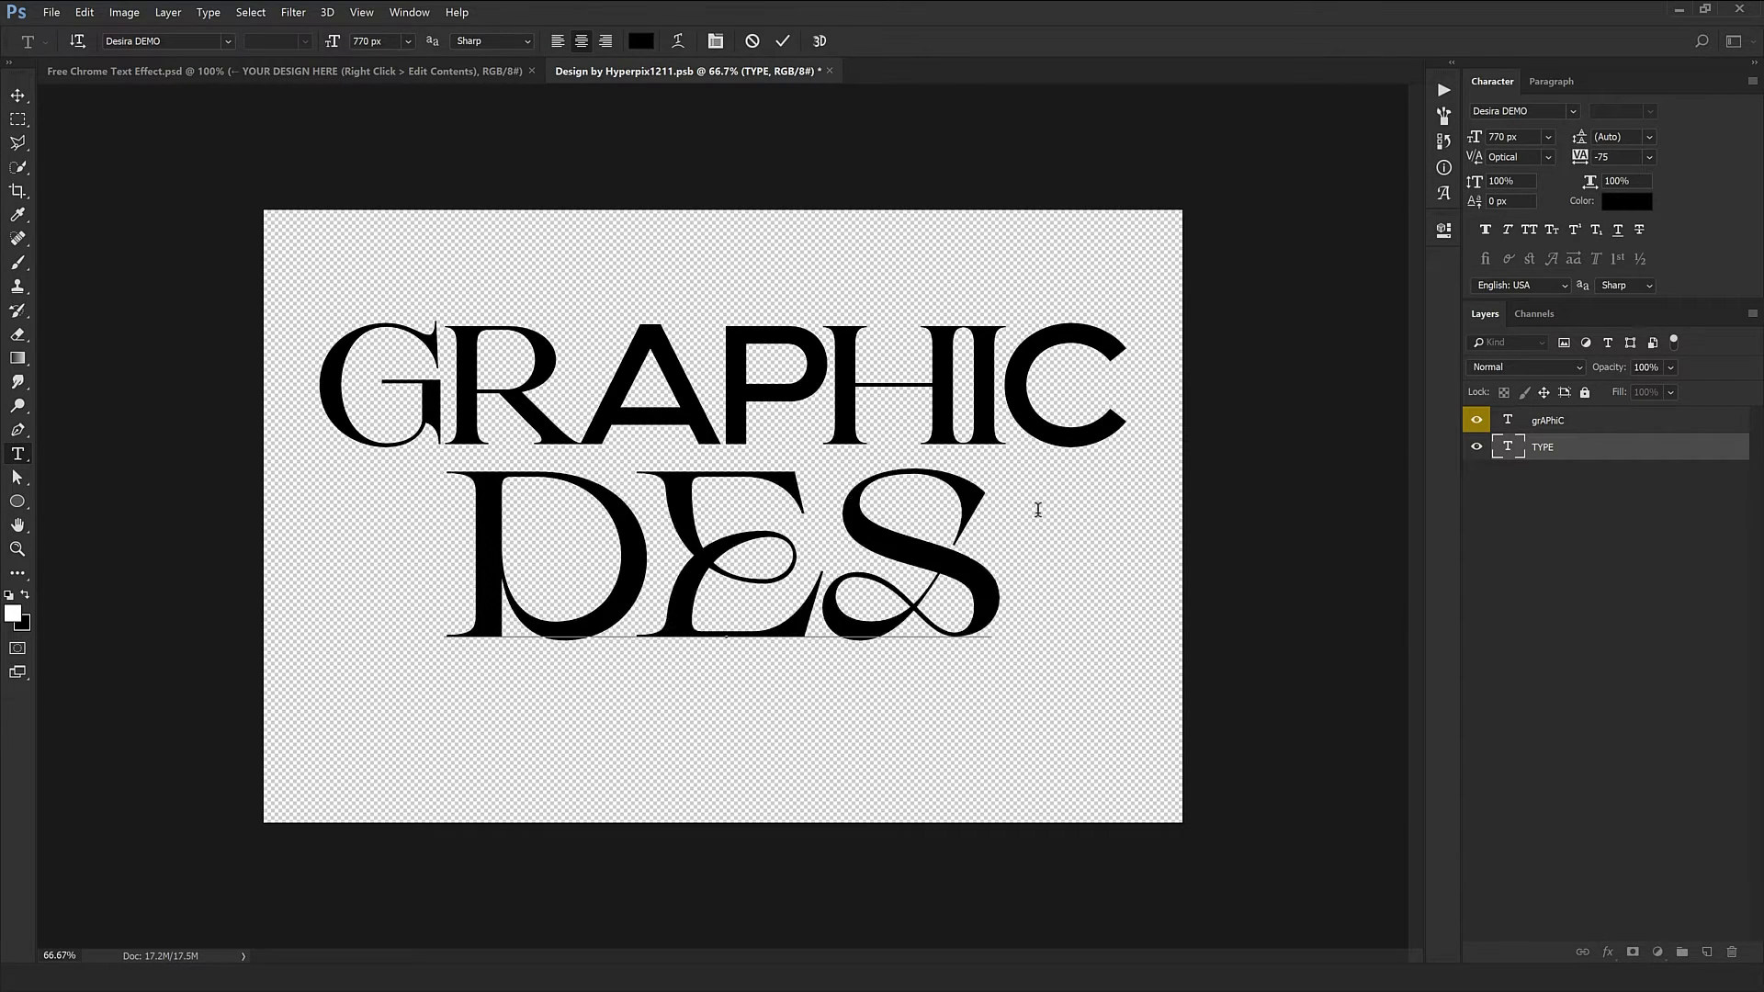
text(IGN)
Set the whole DESIGN text to 589 px and move it up closer beneath GRAPHIC
key(ctrl+a)
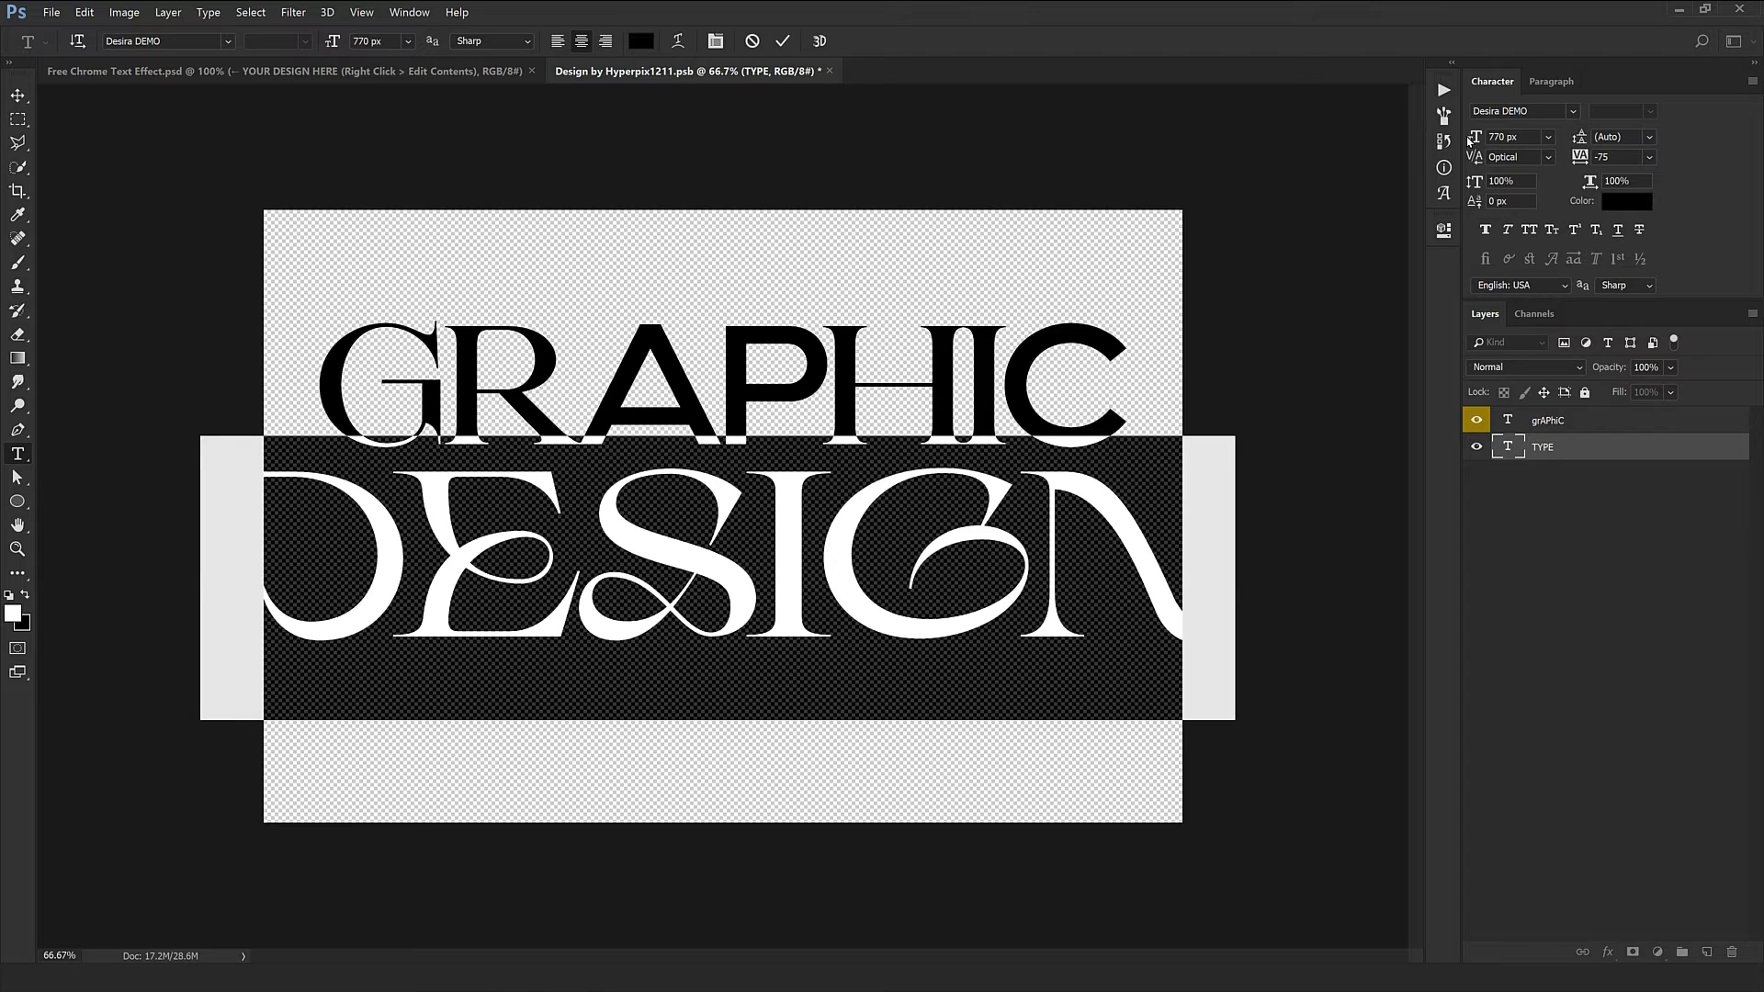
drag(1468, 138, 1181, 185)
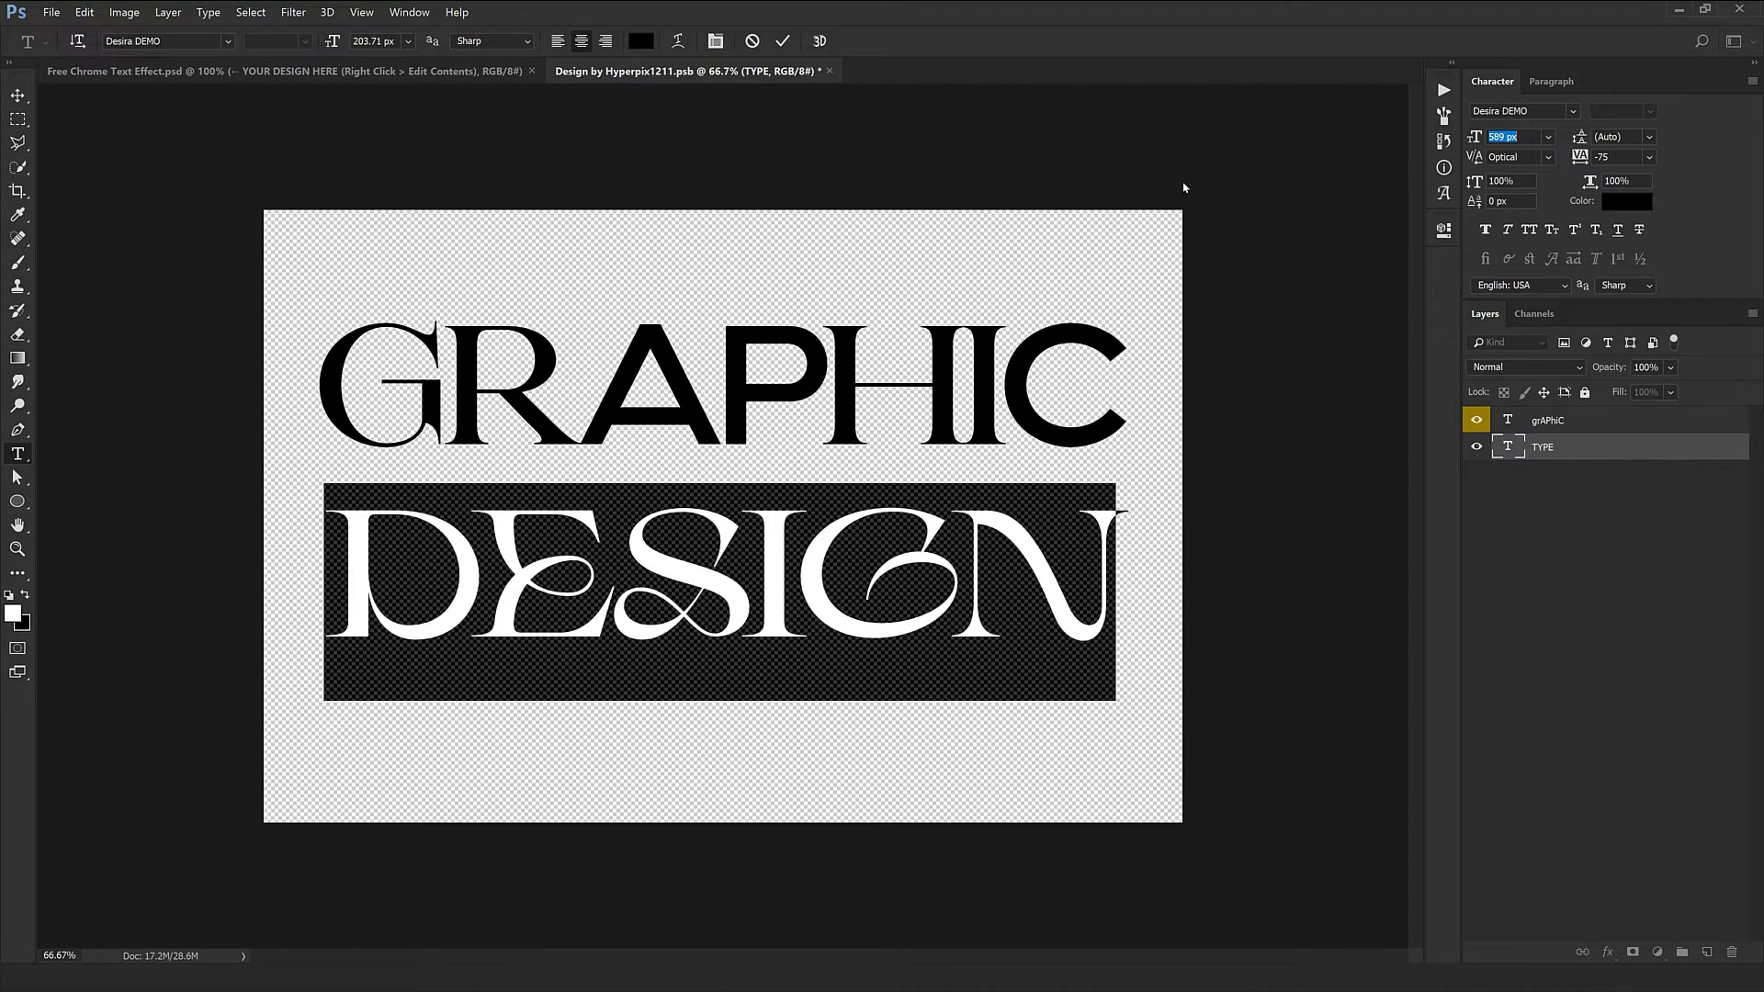
click(17, 95)
drag(726, 521, 727, 480)
Move both text lines down together, and shift DESIGN slightly to centre it on the vertical guide
ctrl+shift+click(733, 405)
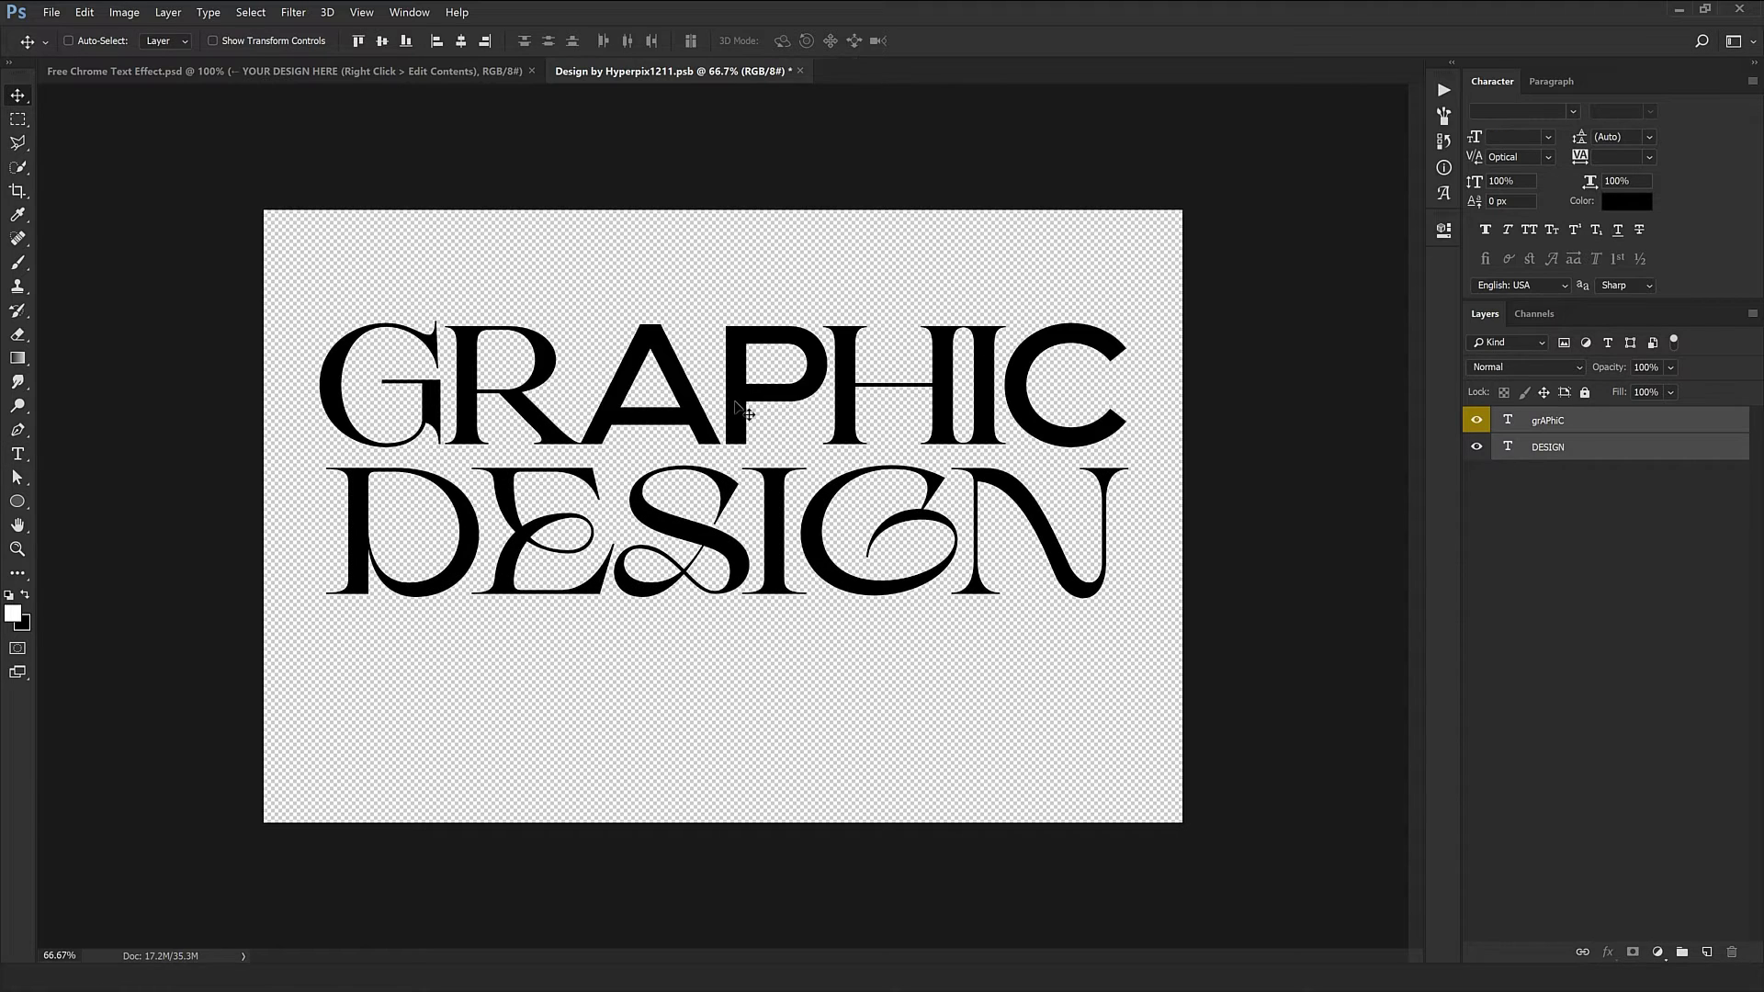
drag(733, 406, 783, 475)
ctrl+click(782, 478)
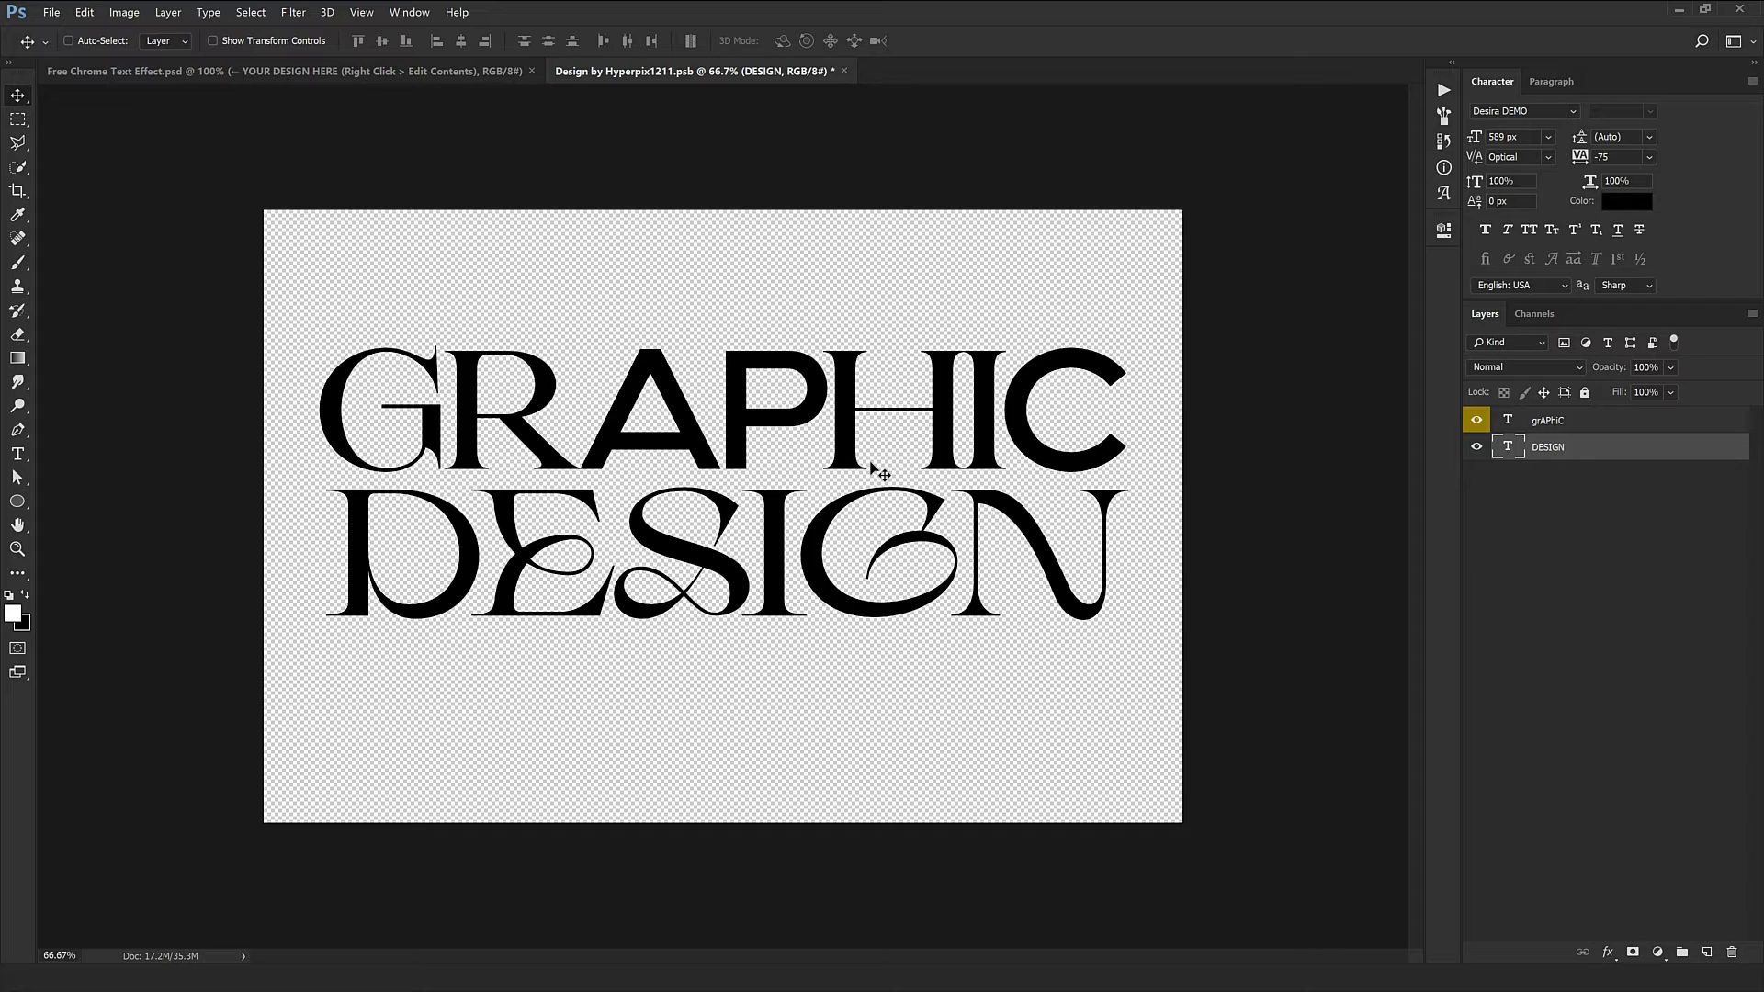
key(ctrl+semicolon)
key(ctrl+t)
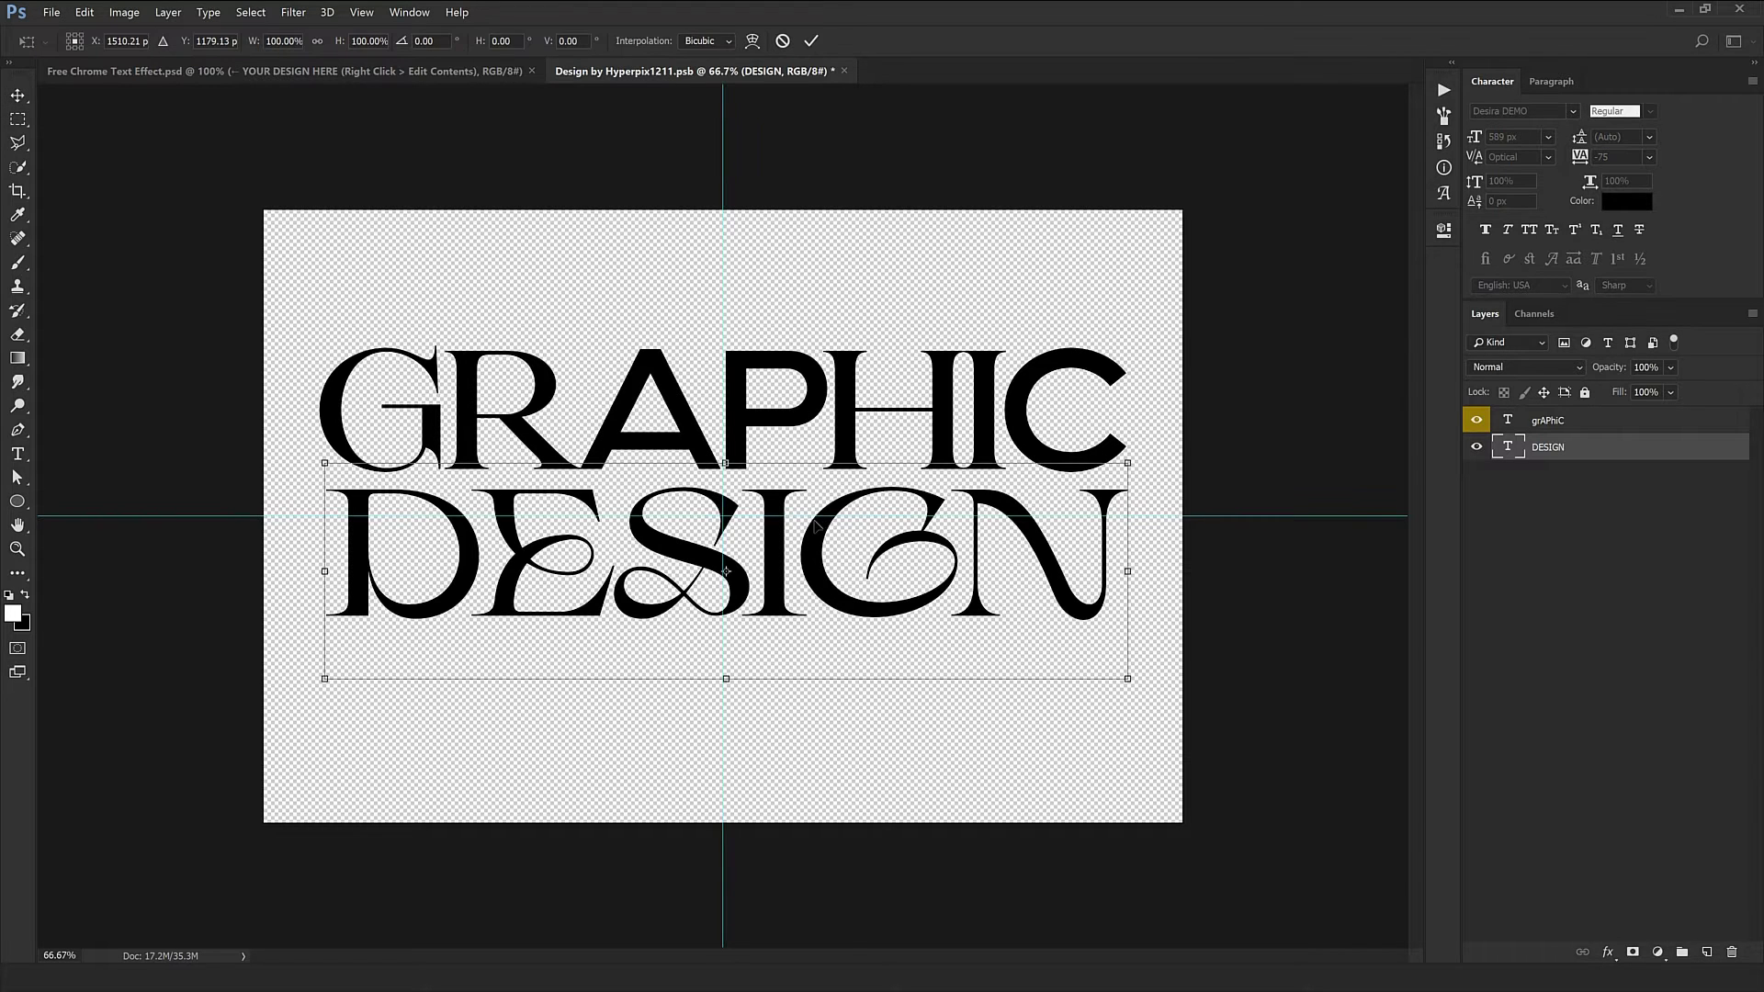
key(Return)
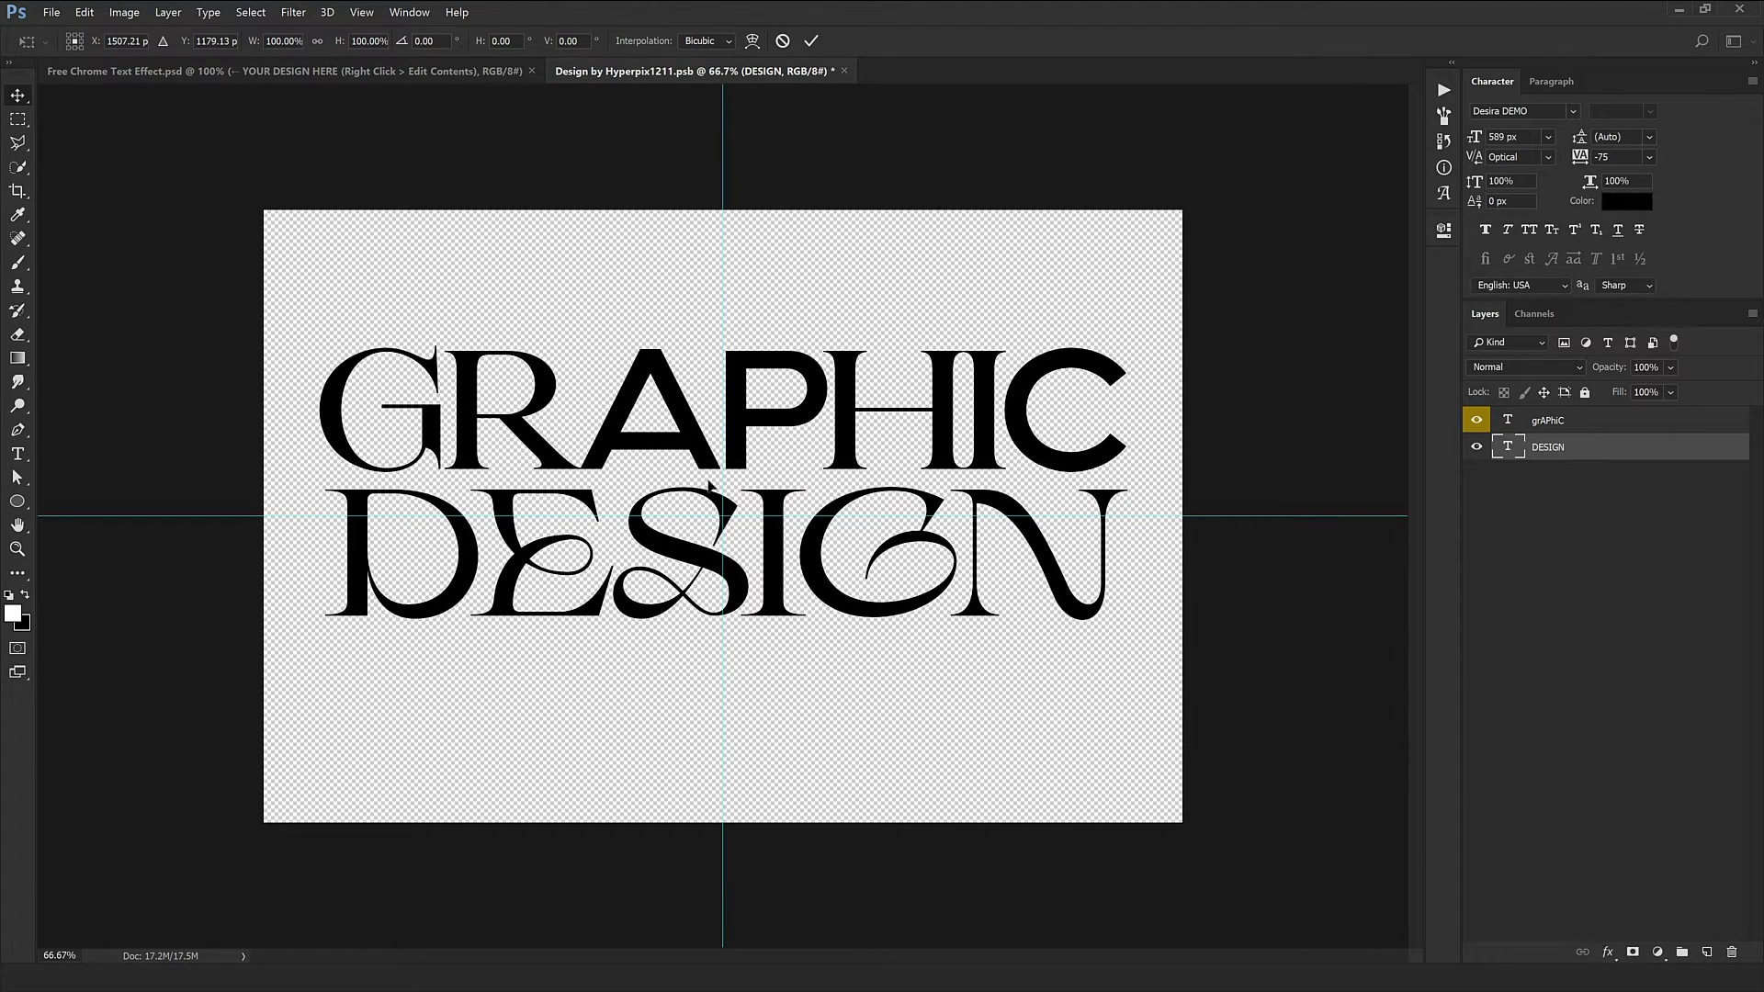
Save and close the edited smart object contents, and examine the updated chrome lettering in the main document
click(844, 71)
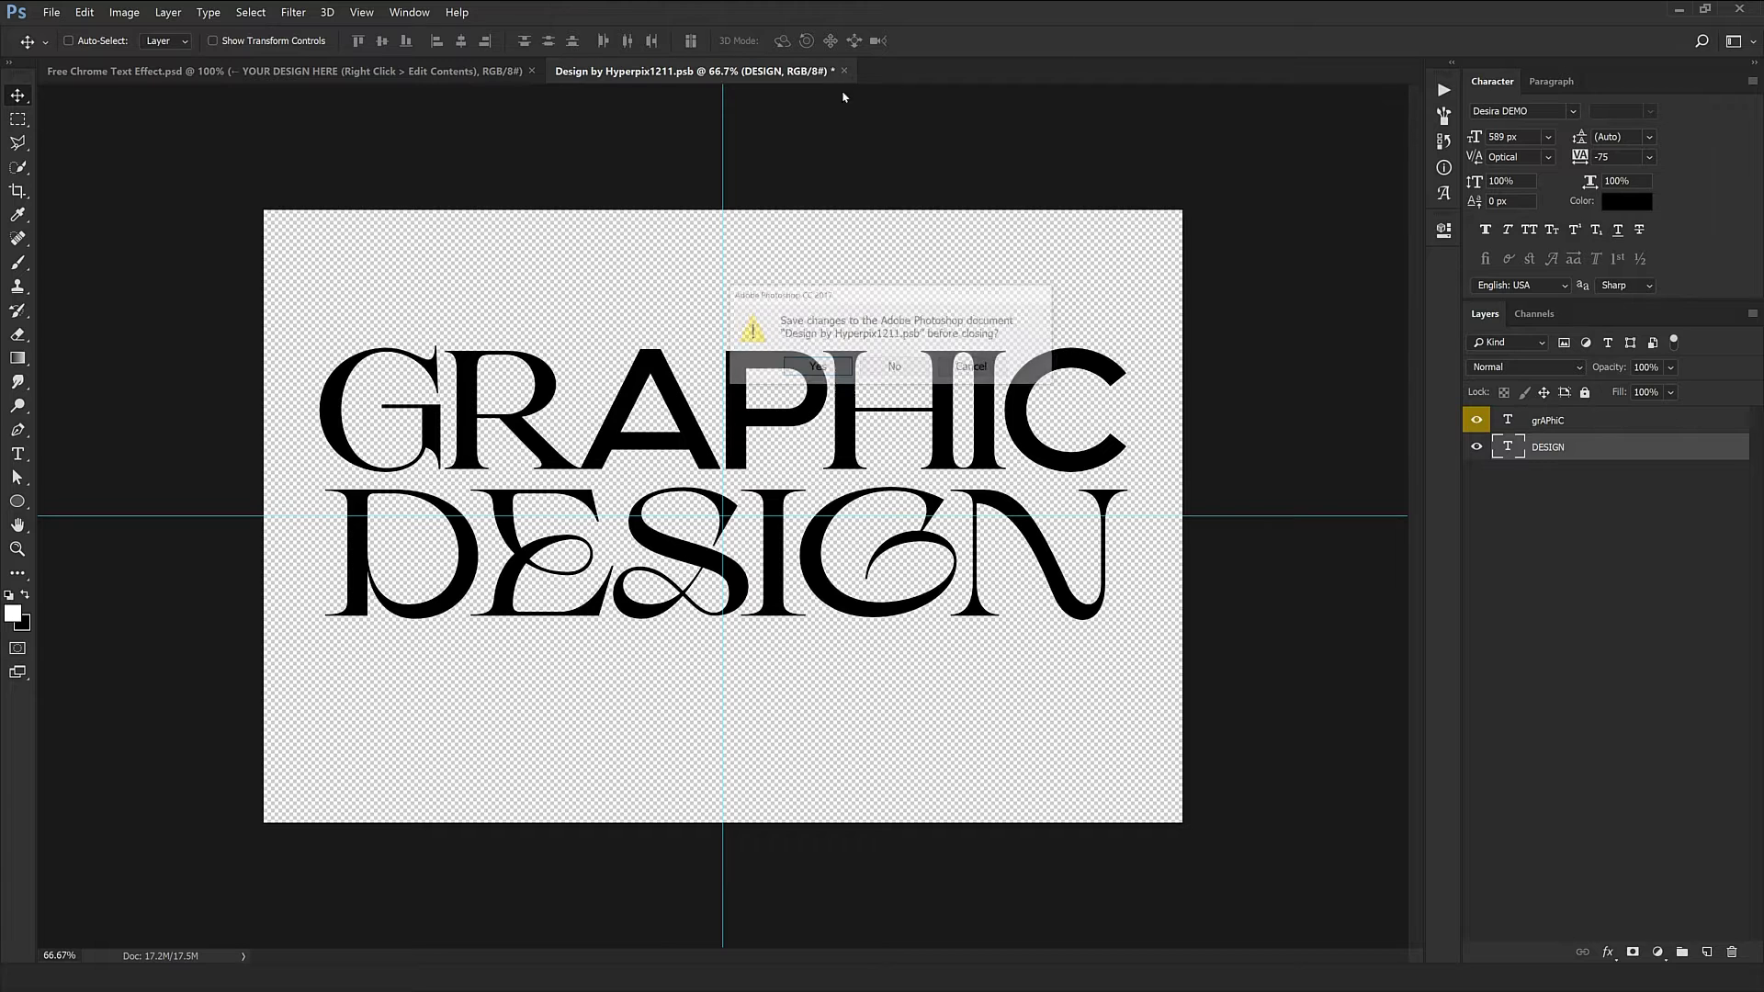
click(808, 371)
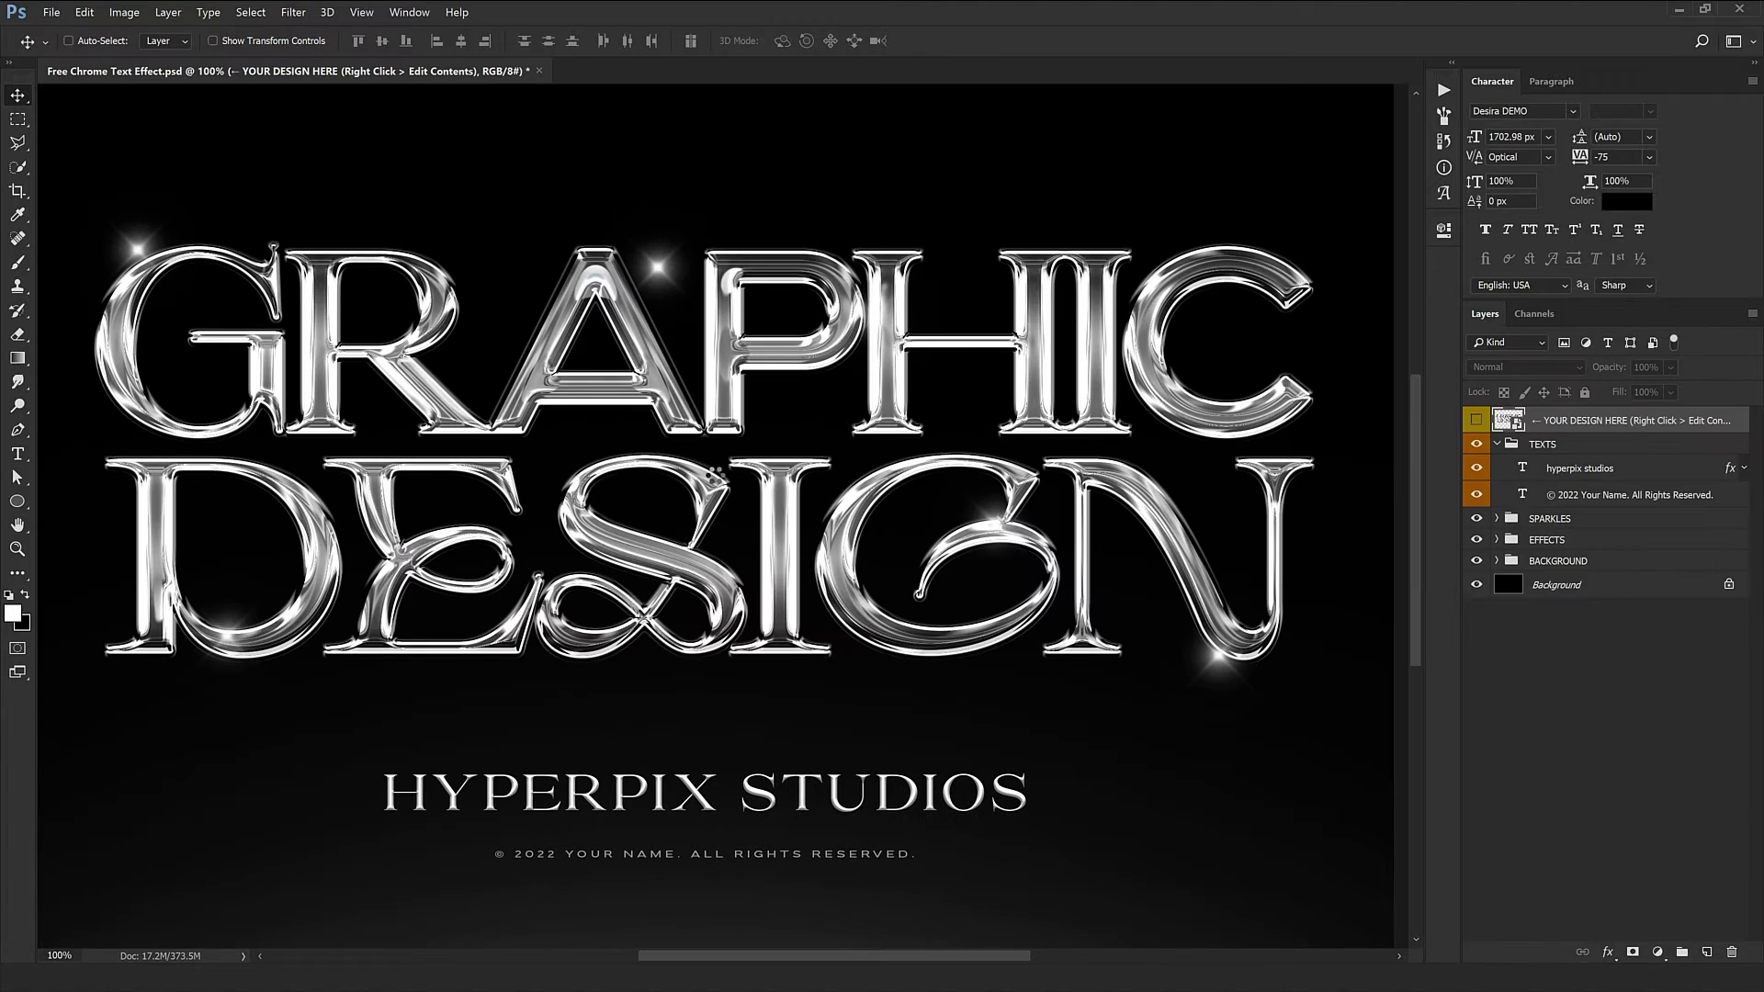
drag(682, 485, 706, 515)
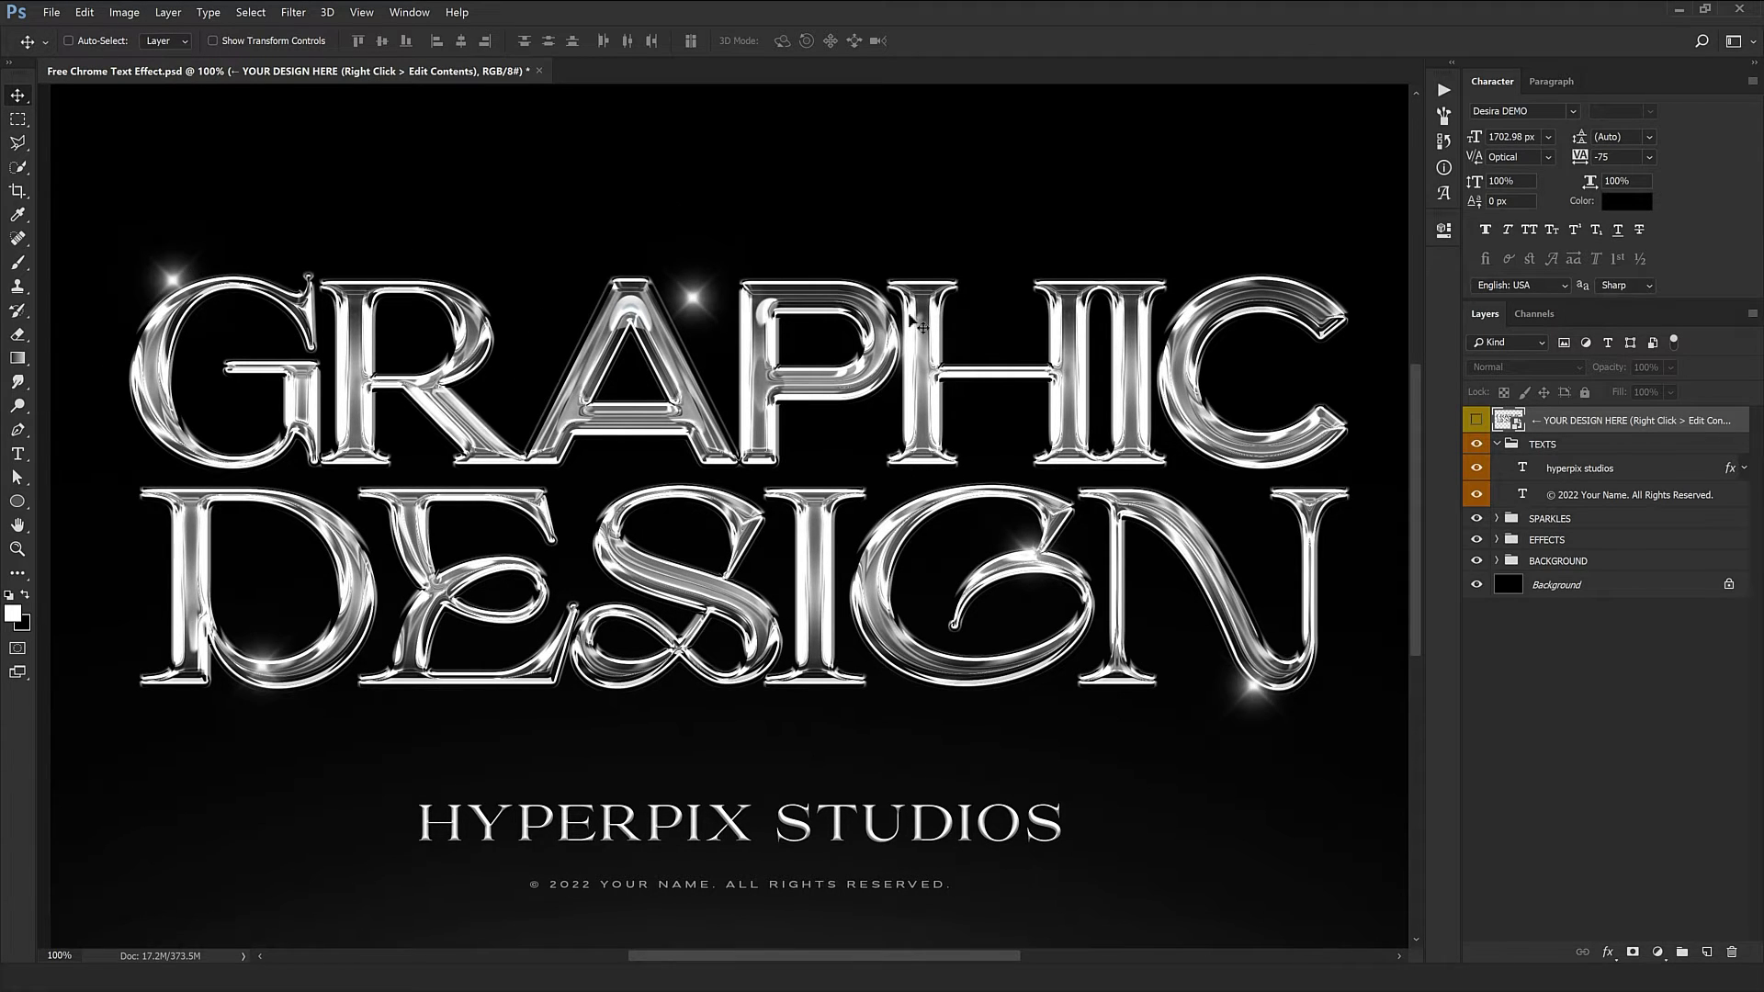
drag(559, 439, 566, 437)
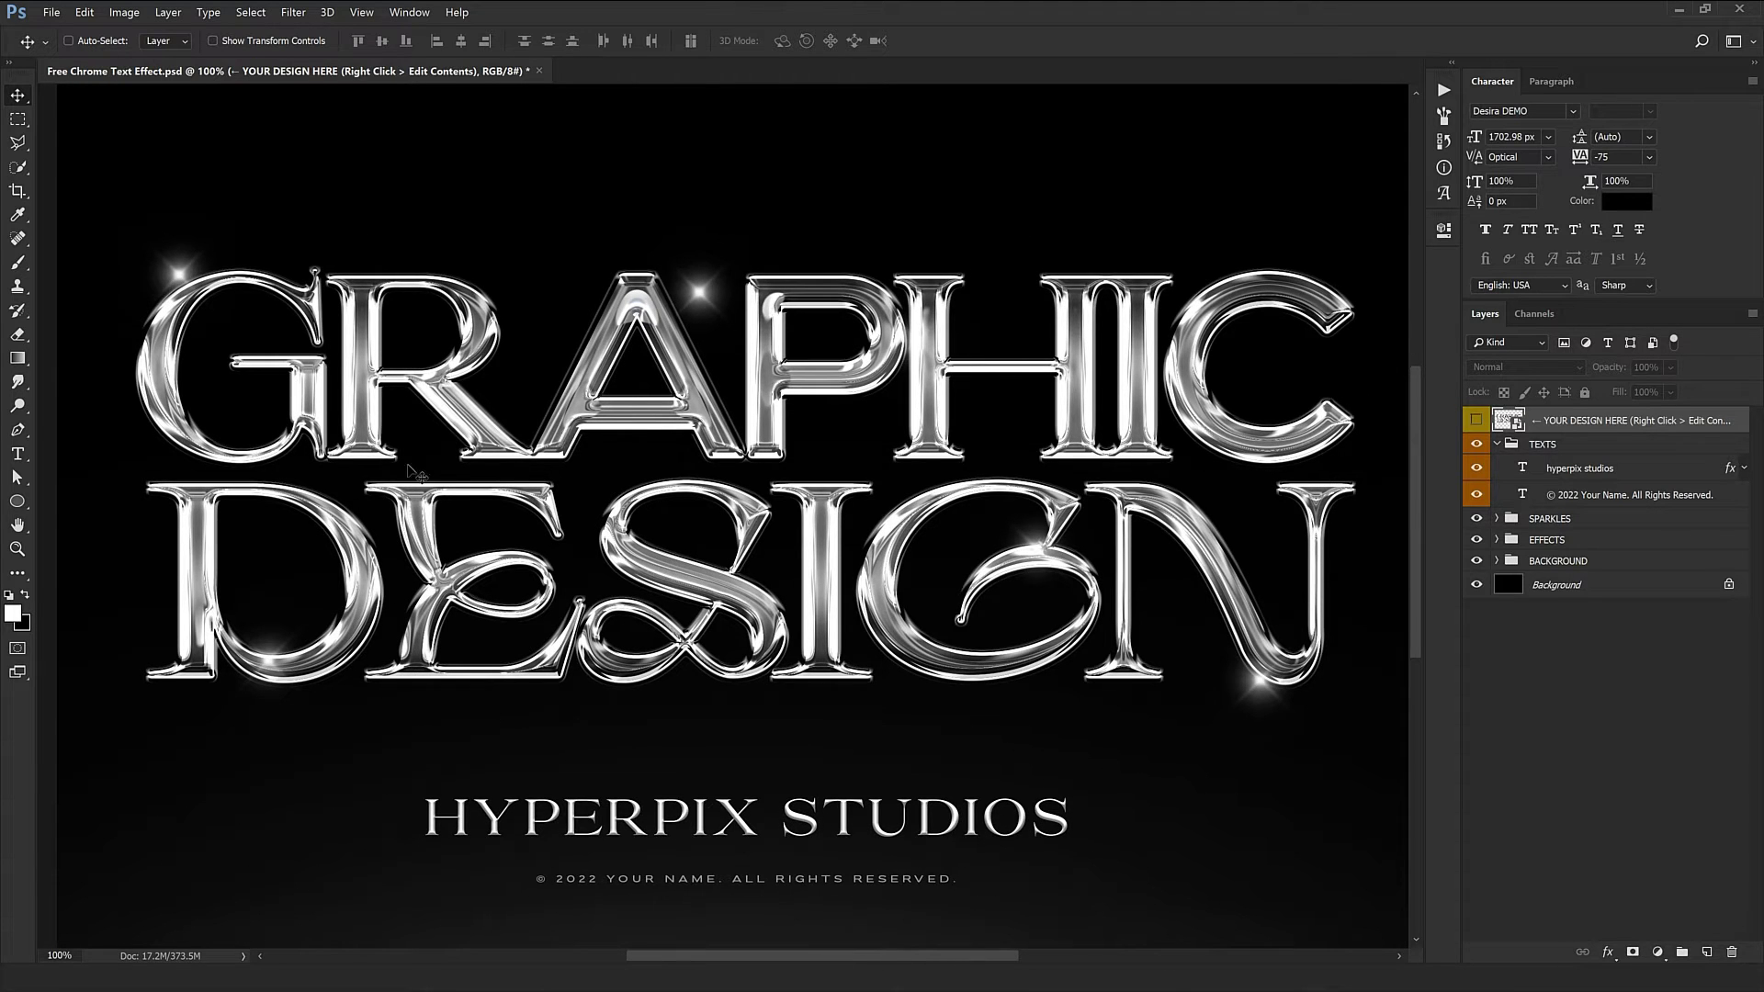
drag(737, 424, 745, 370)
key(ctrl+minus)
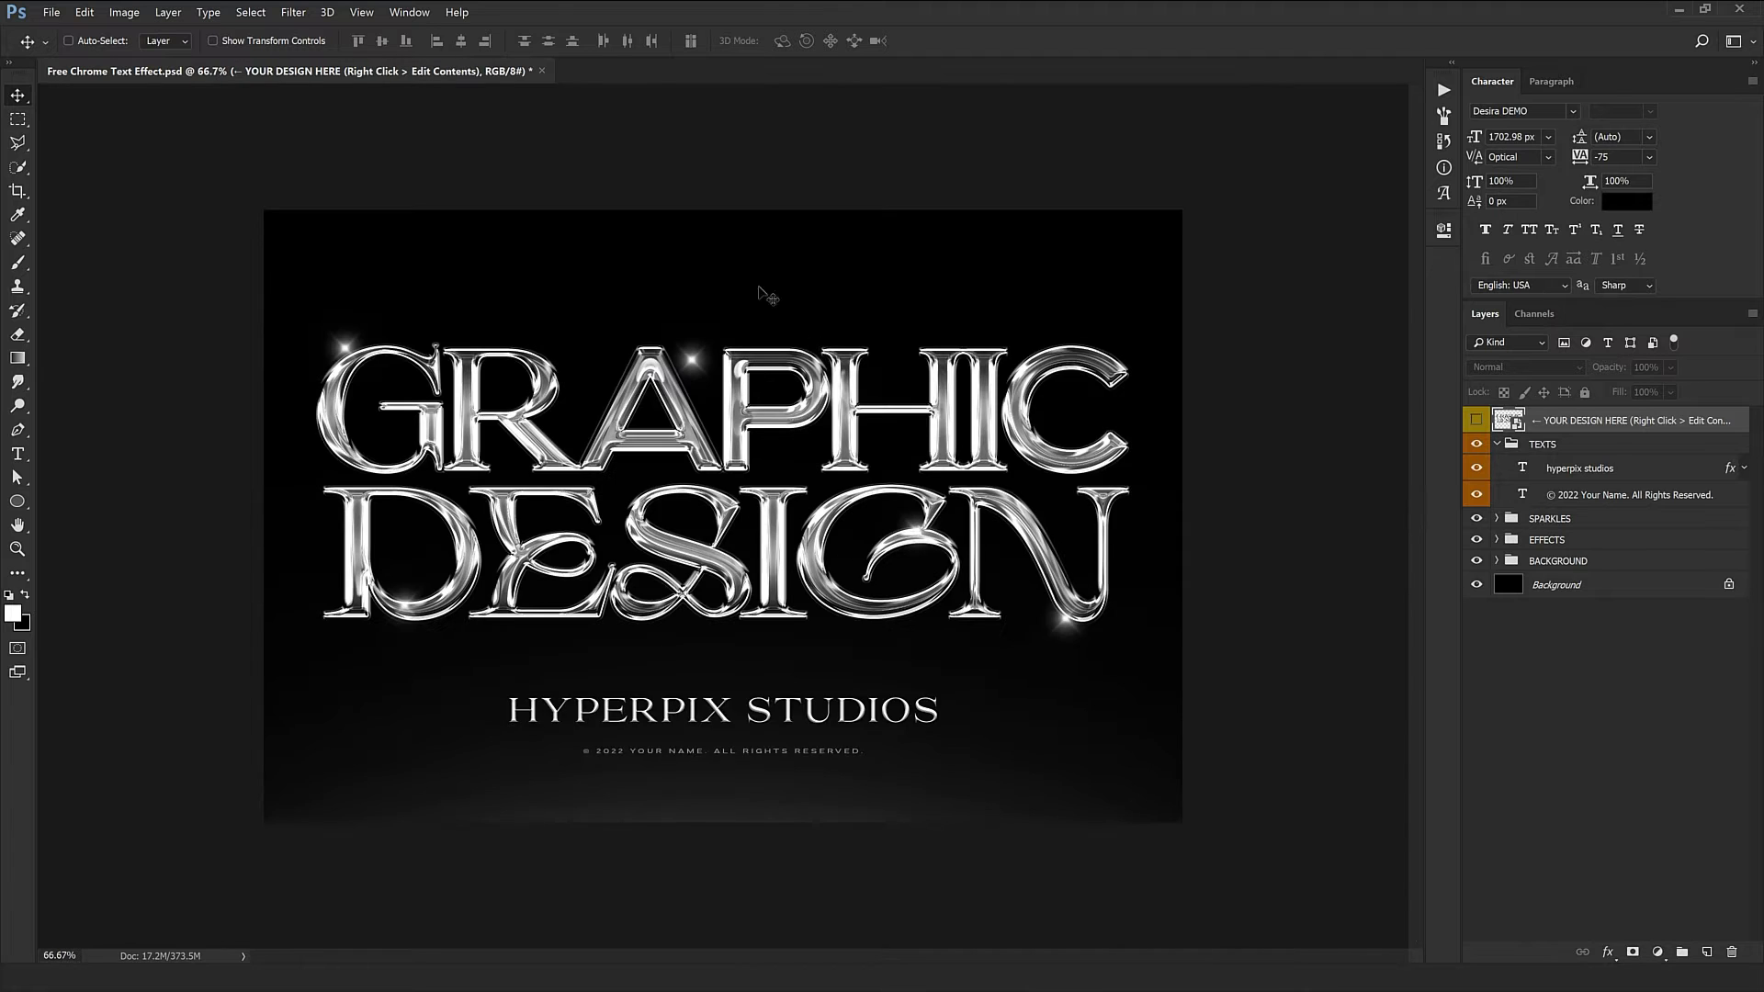
key(ctrl+plus)
drag(814, 624, 592, 443)
drag(791, 410, 1025, 529)
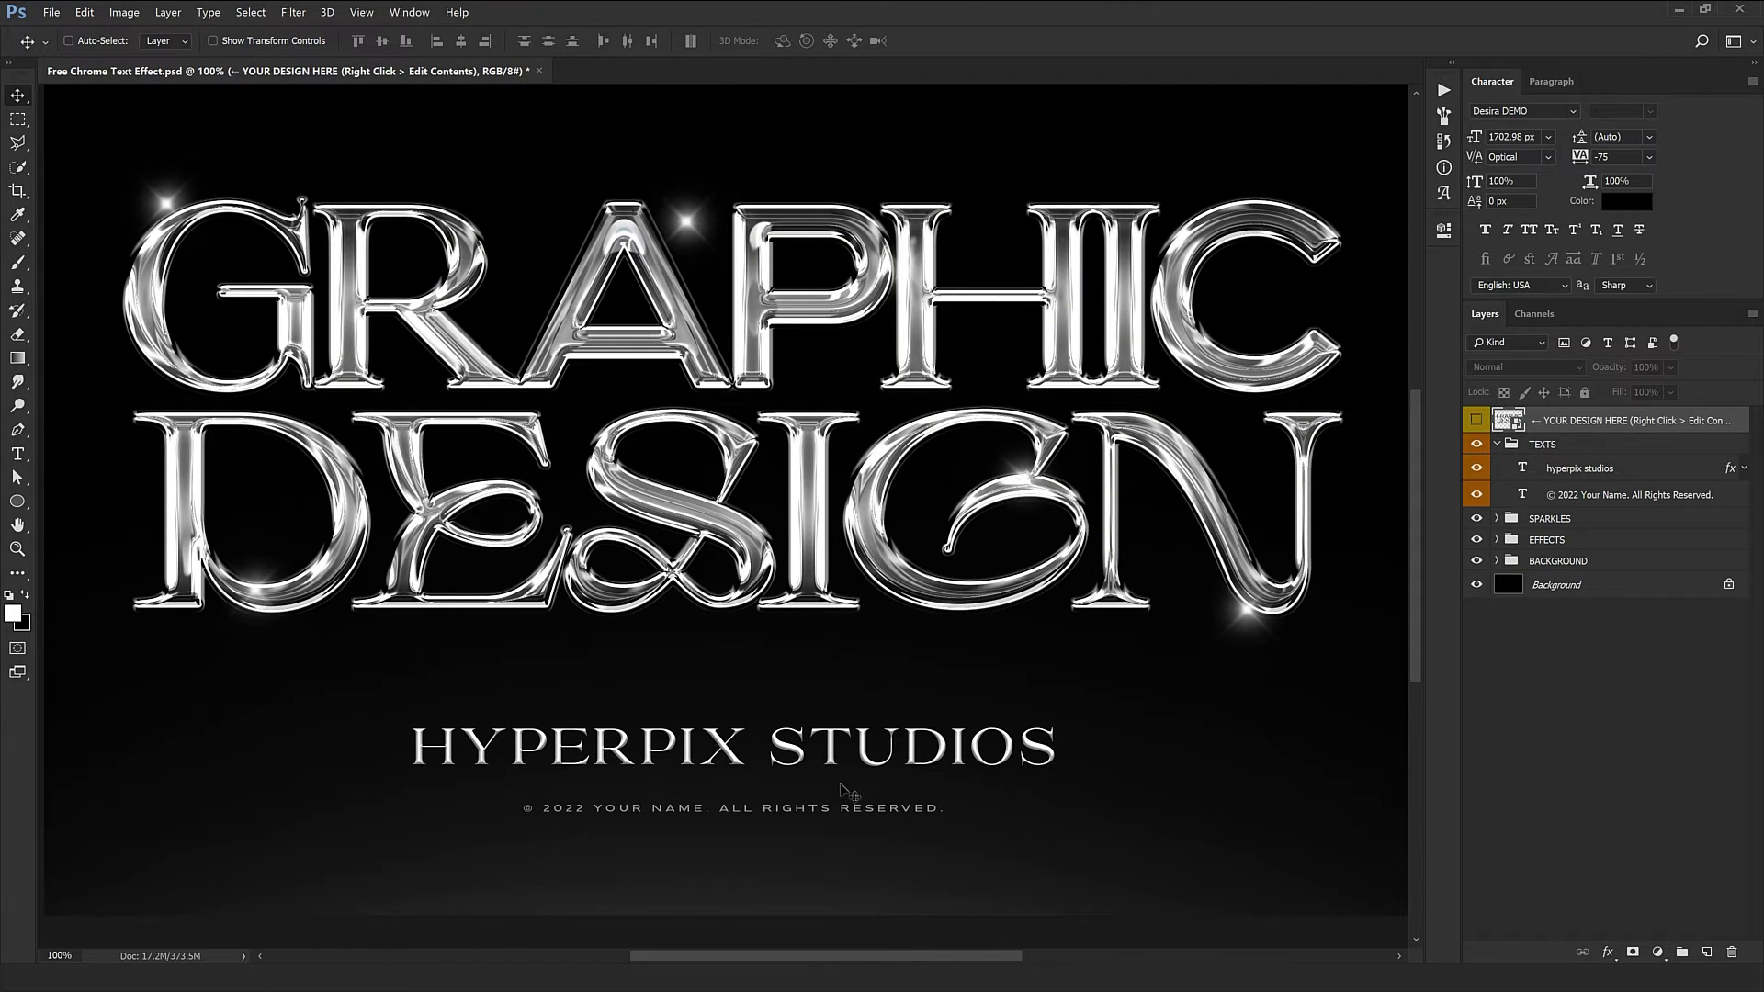
Hide the TEXTS group to preview the design without its caption lines, and show the group again
click(1566, 468)
click(1565, 500)
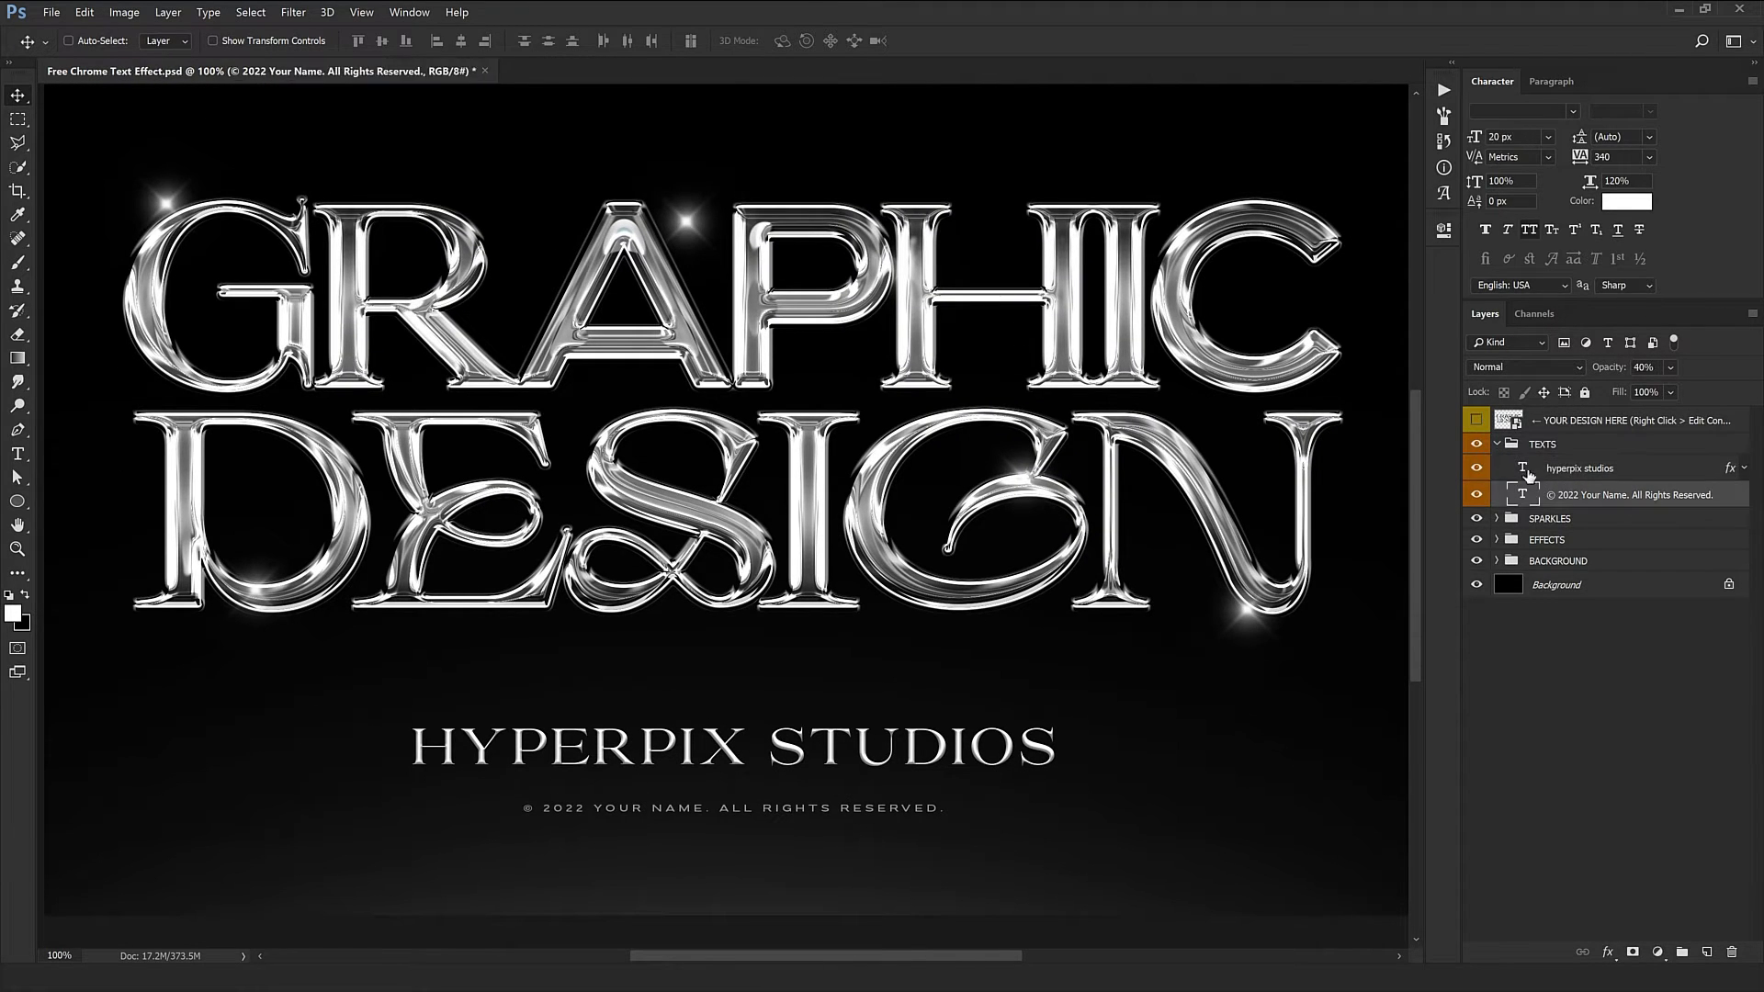
click(1476, 443)
scroll(784, 643, up, 5)
scroll(783, 643, down, 3)
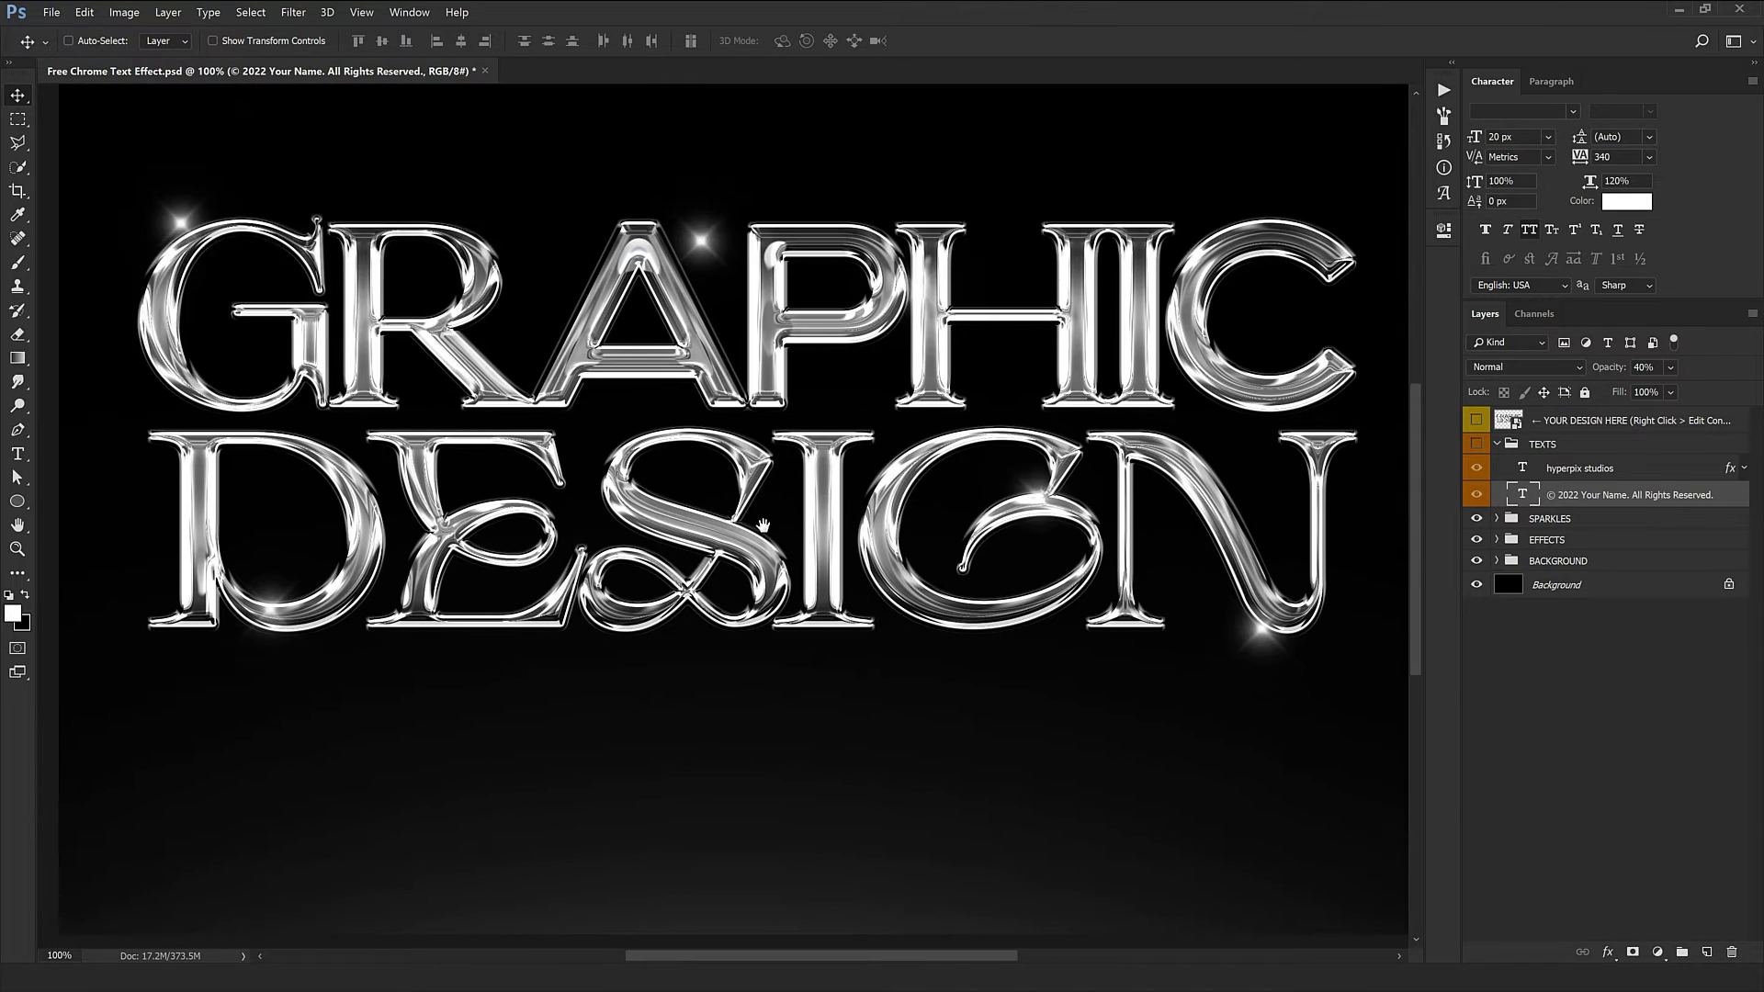
key(ctrl+minus)
key(ctrl+plus)
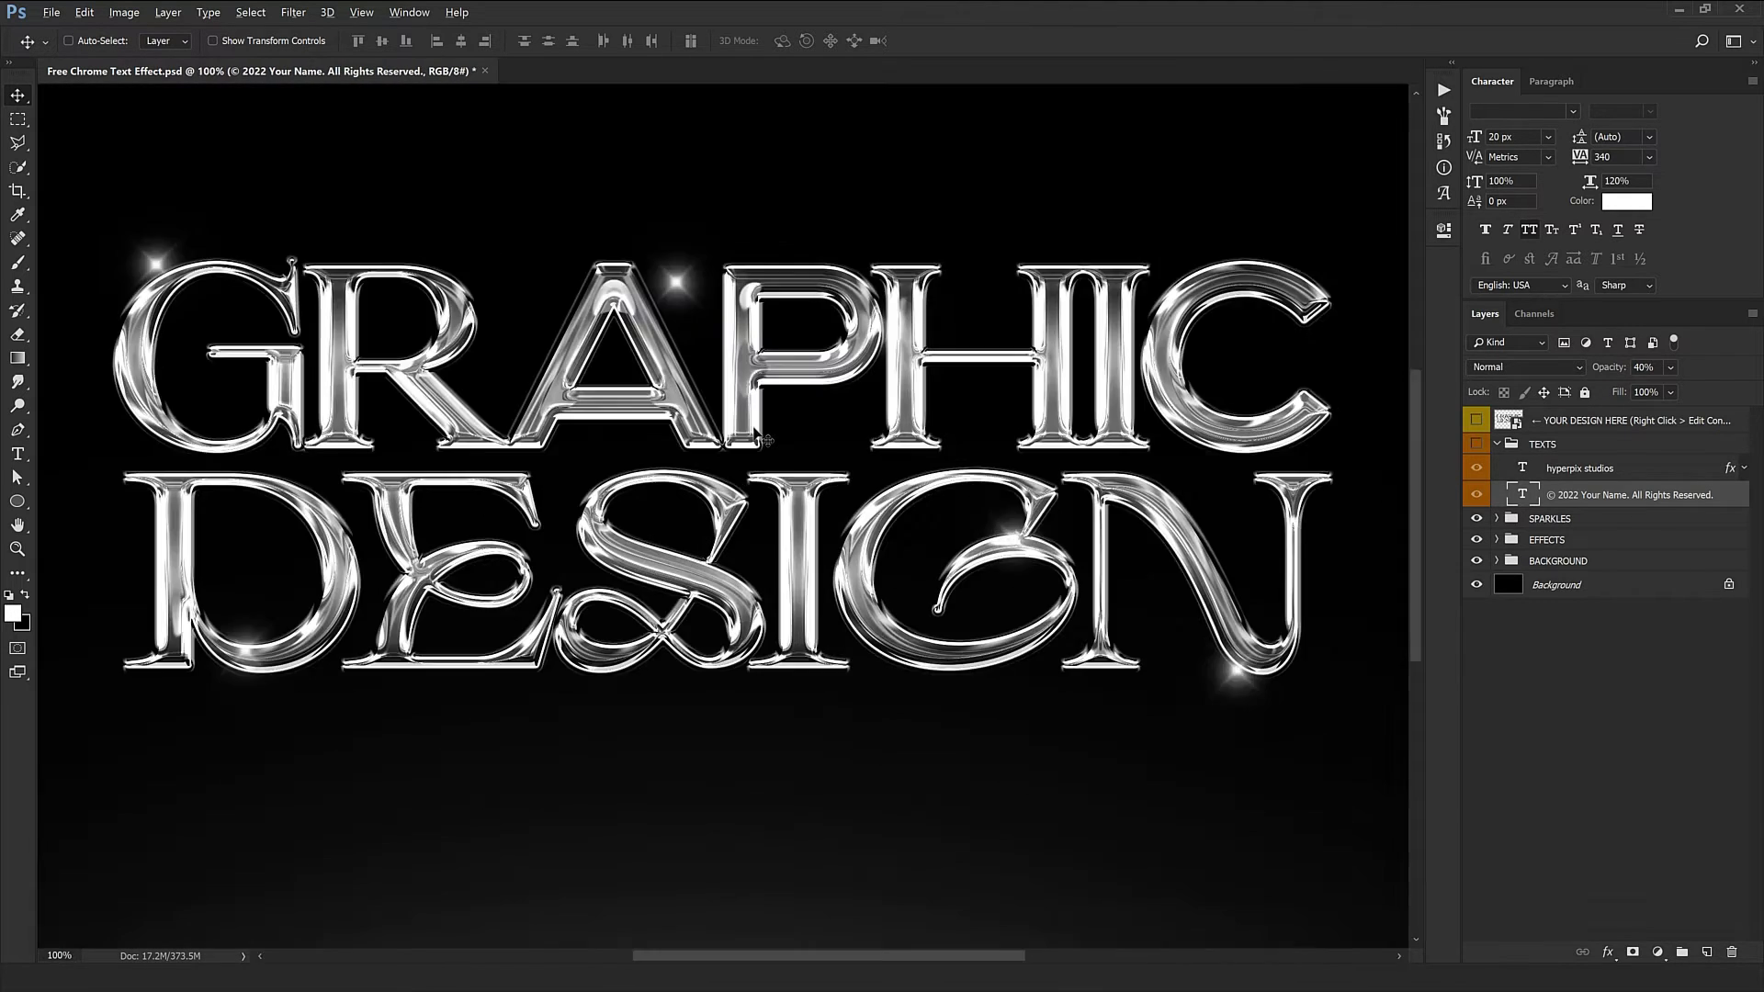
key(ctrl+minus)
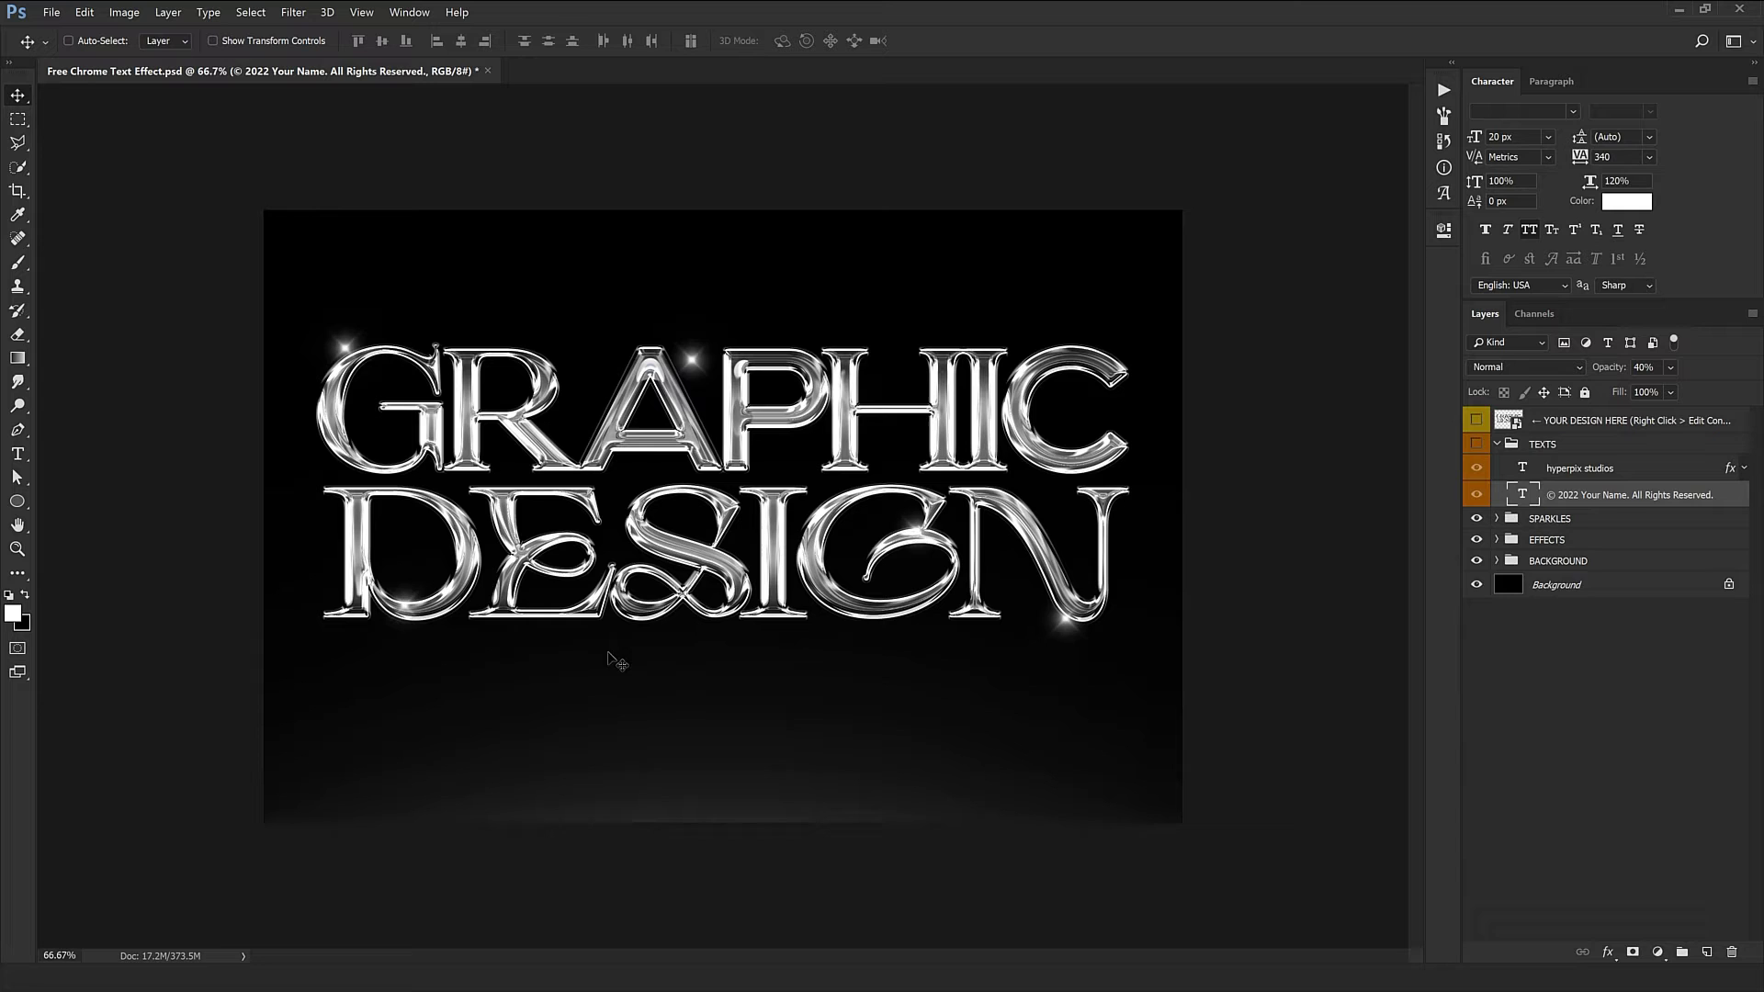
click(1476, 444)
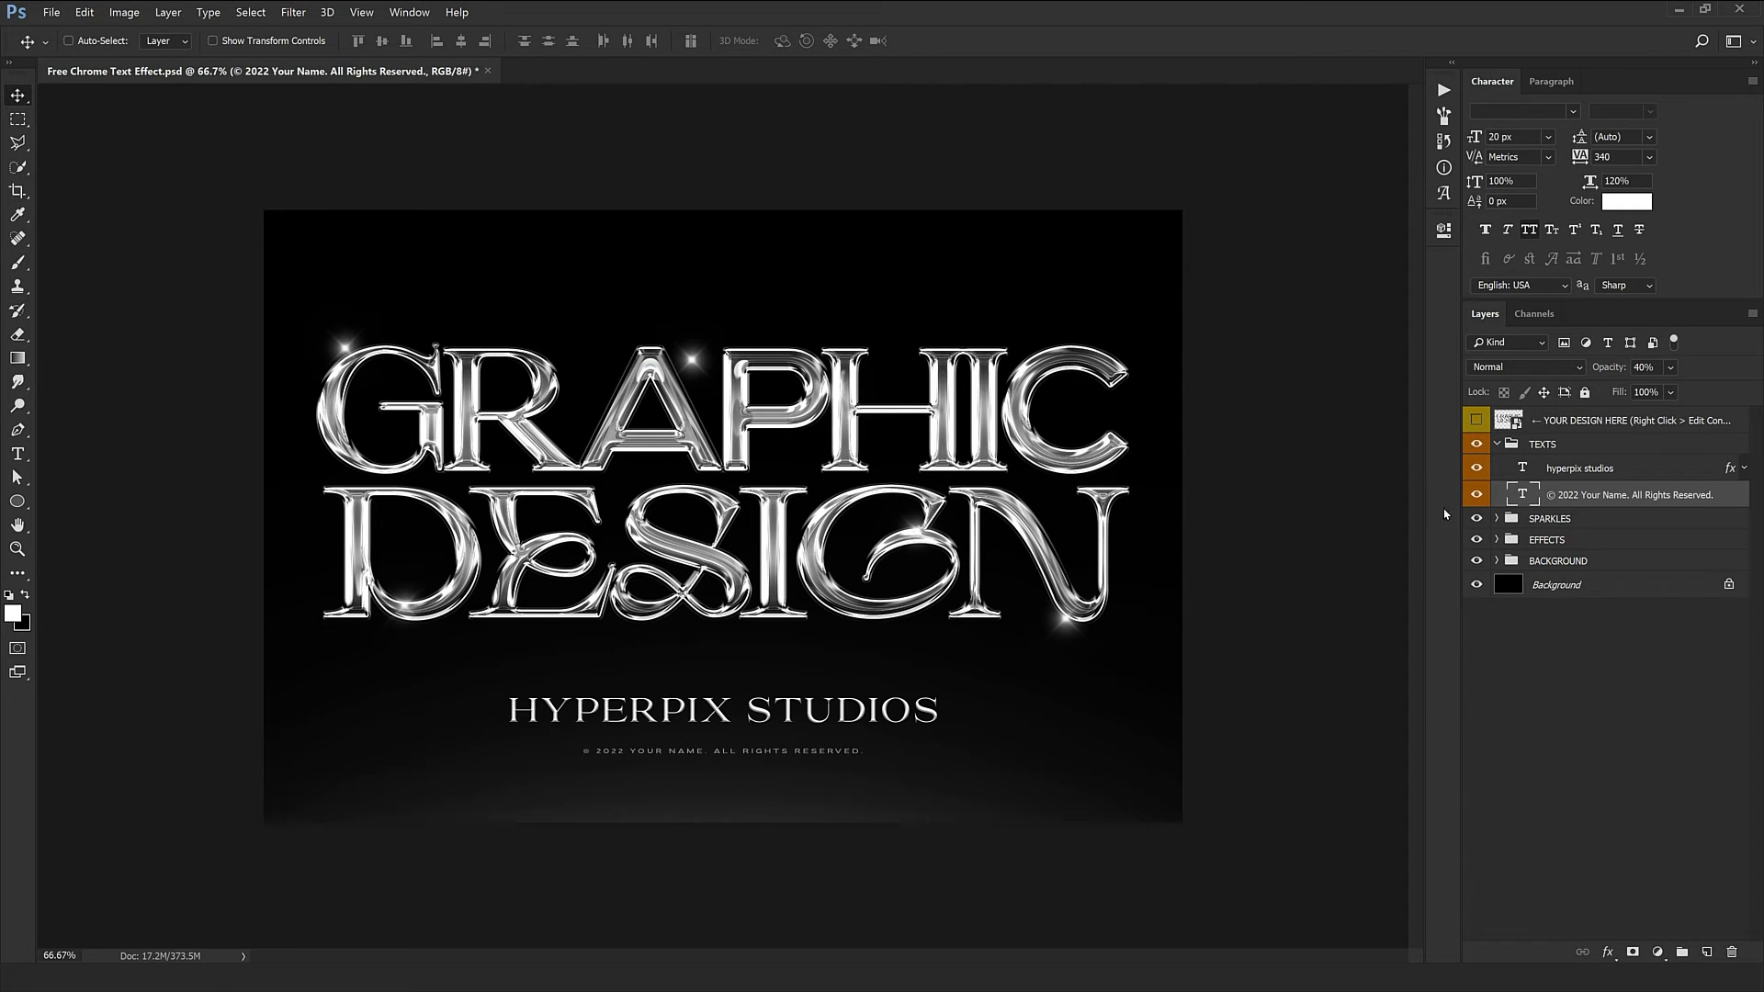
Expand the SPARKLES group and move the sparkle on the N's tail in DESIGN to the foot of its left stem
click(1543, 518)
click(1496, 518)
click(1595, 544)
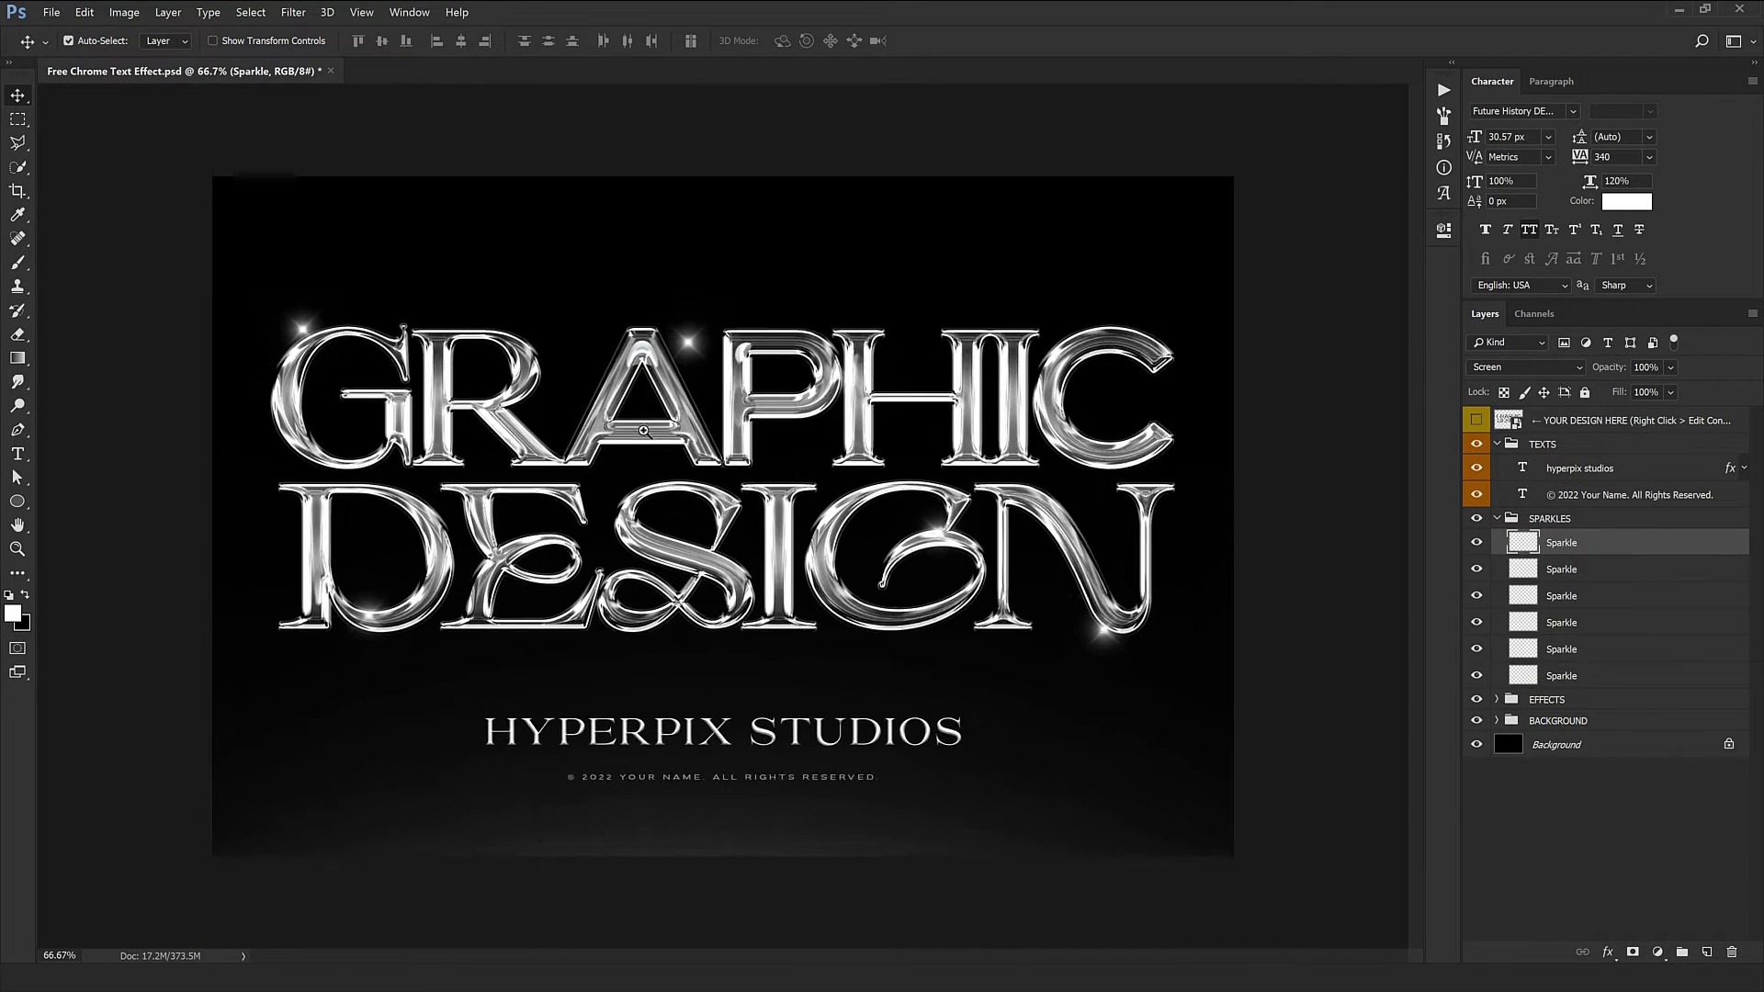
key(ctrl+plus)
scroll(709, 405, right, 3)
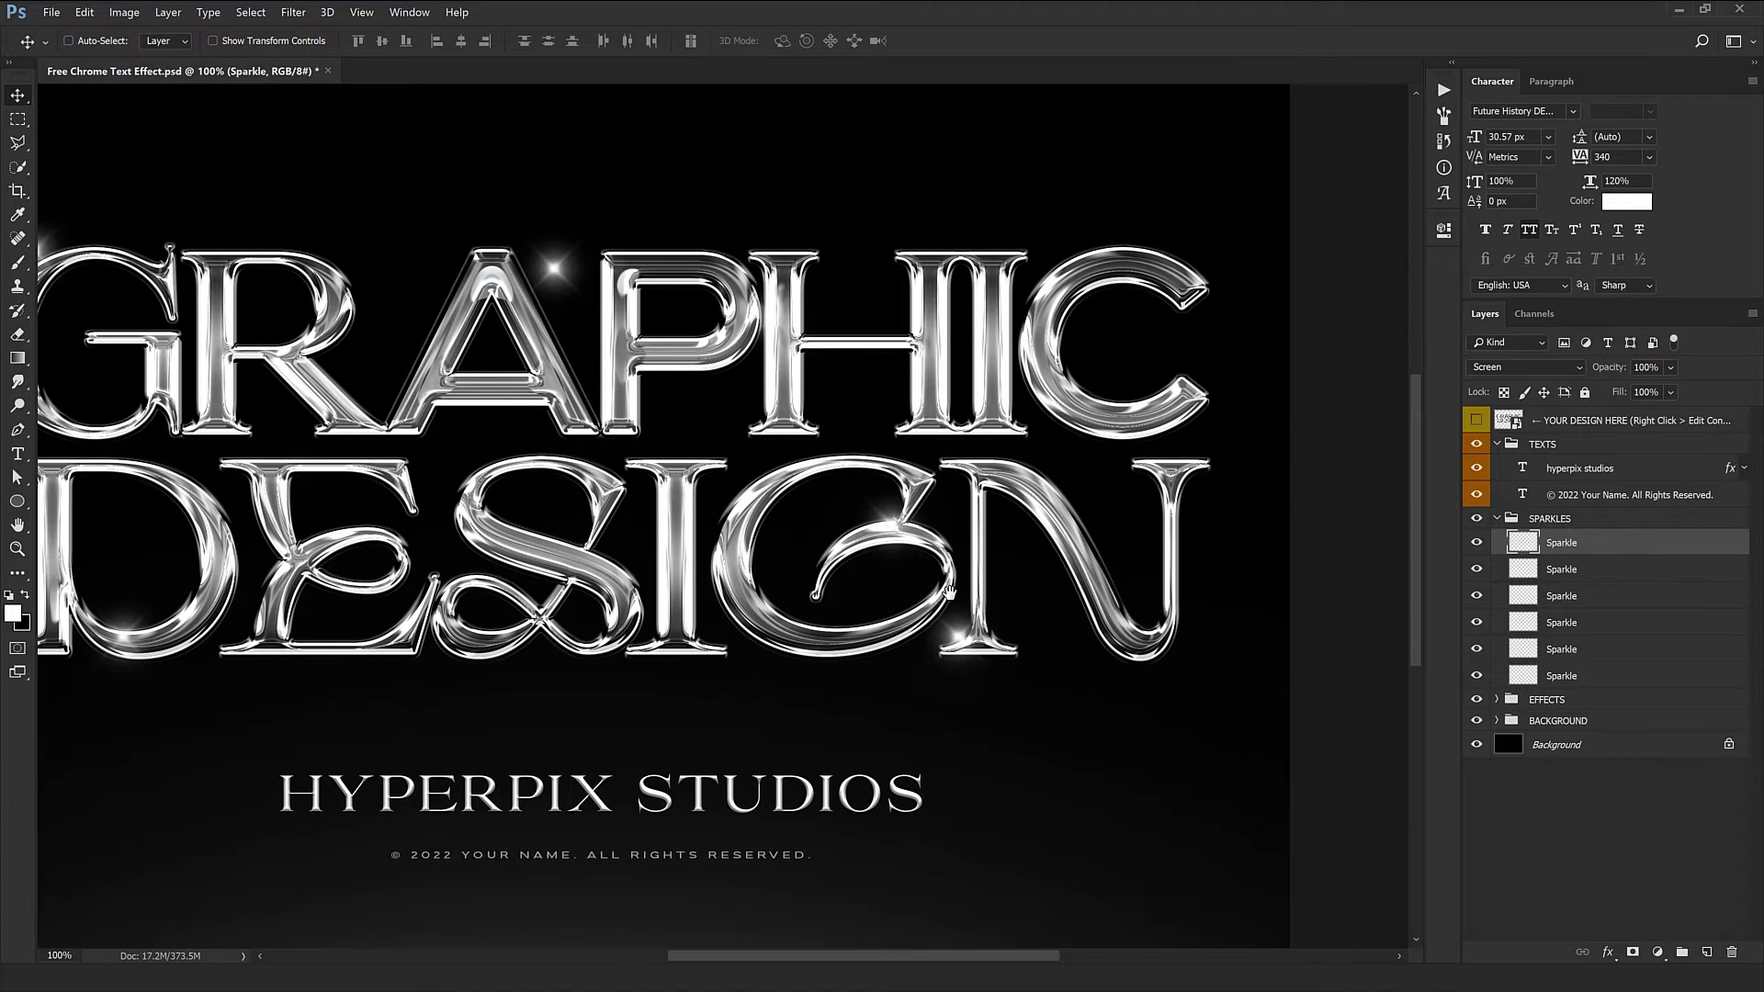